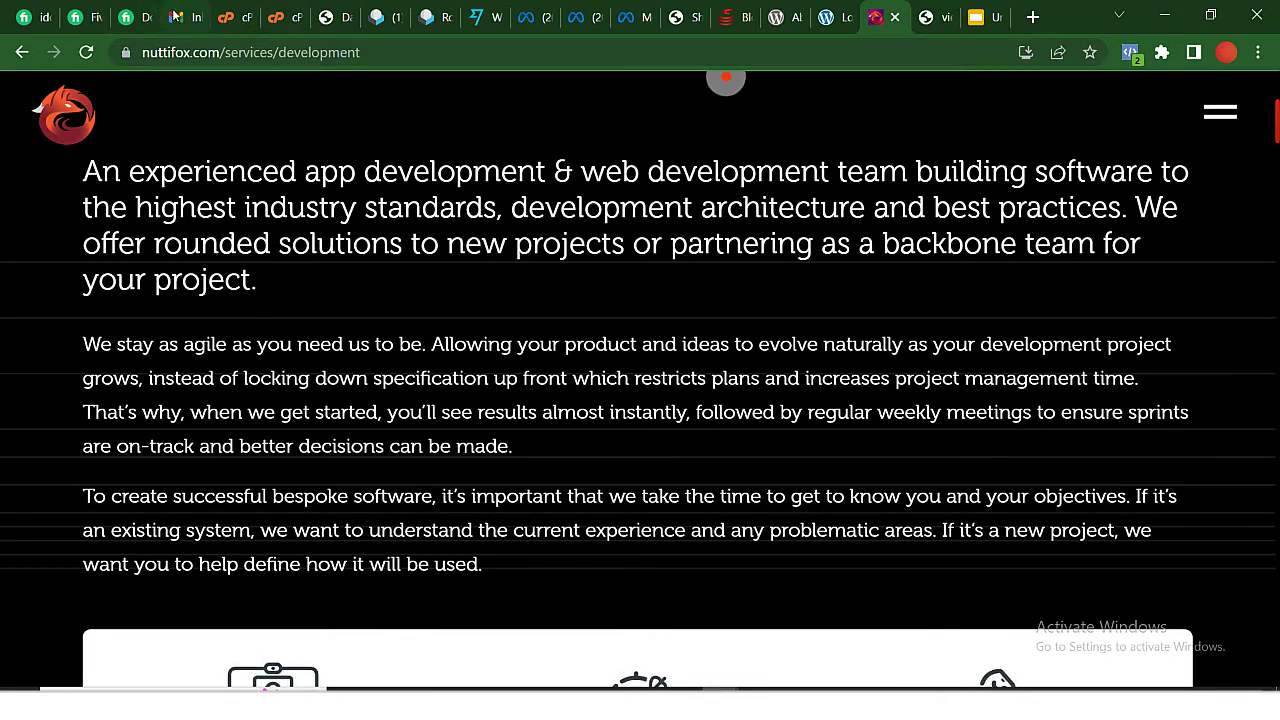
# Visit the Gmail tab, then return to the nuttifox page and scroll down to eCommerce Development
pyautogui.click(175, 17)
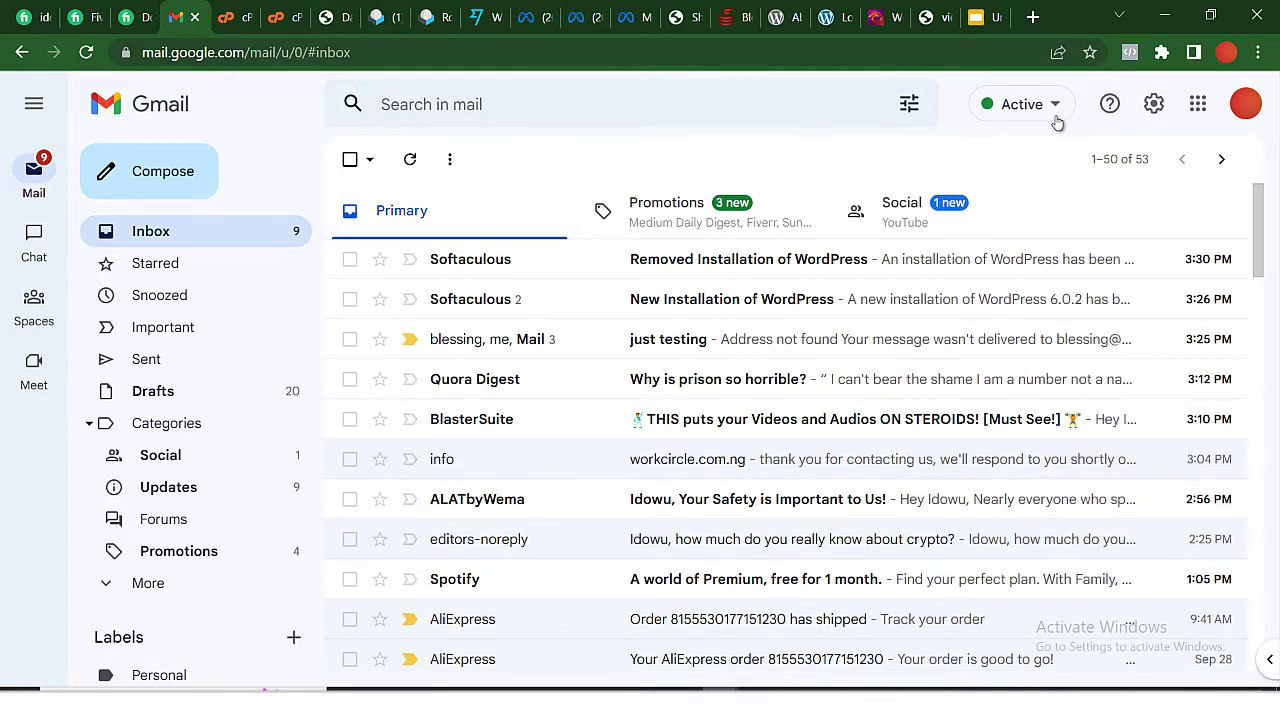
pyautogui.click(875, 17)
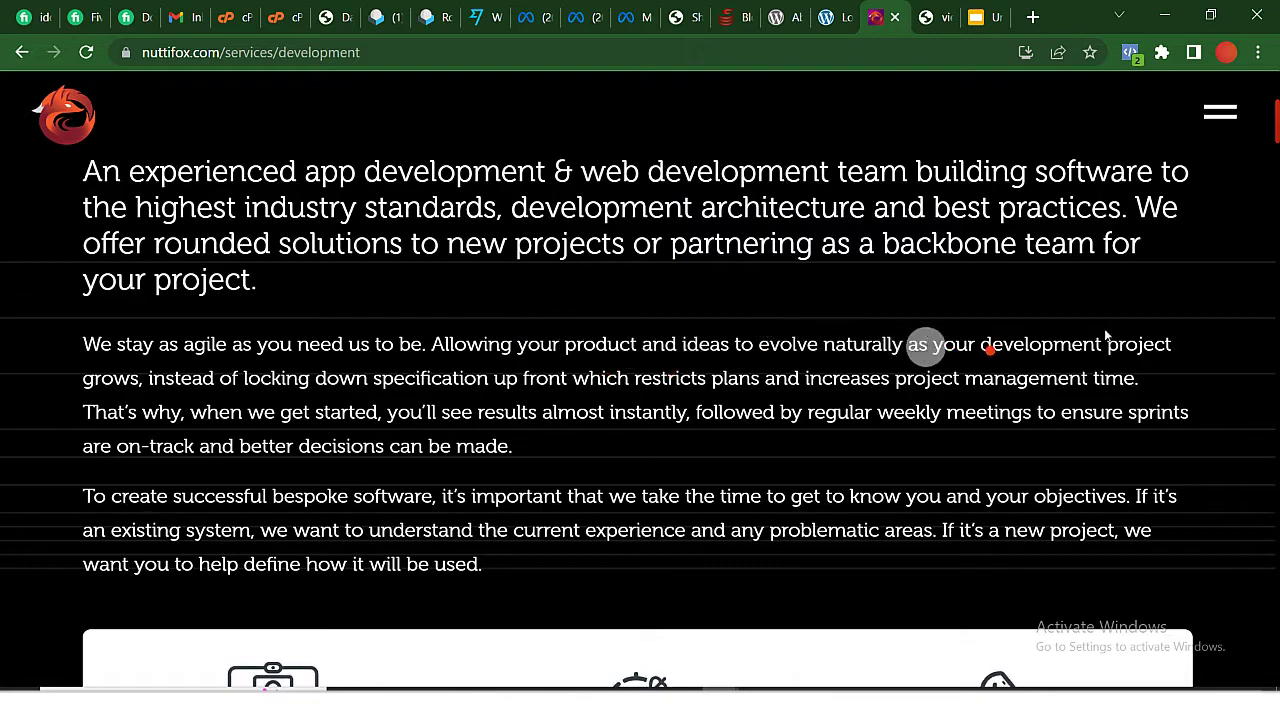
pyautogui.scroll(-3, 729, 340)
pyautogui.scroll(-2, 743, 363)
pyautogui.scroll(-5, 729, 371)
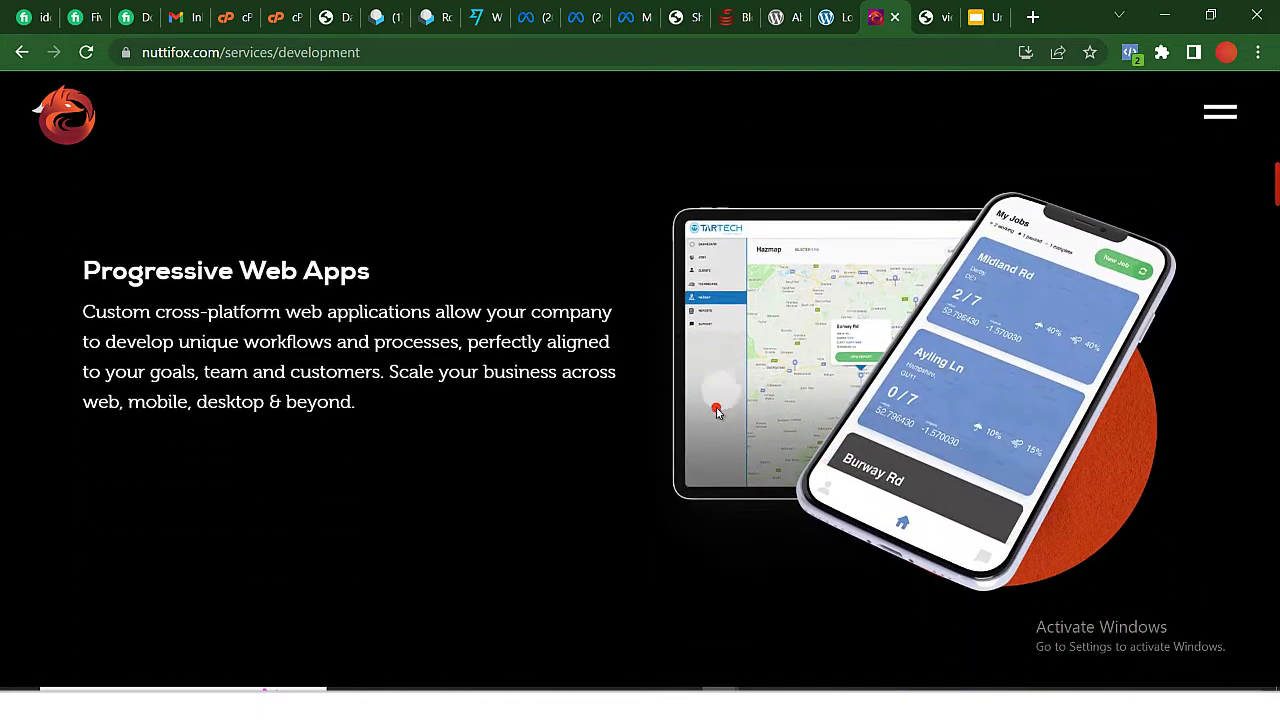
pyautogui.scroll(-5, 591, 422)
pyautogui.scroll(-5, 497, 397)
pyautogui.scroll(-5, 603, 466)
pyautogui.scroll(-3, 657, 467)
pyautogui.scroll(-3, 657, 467)
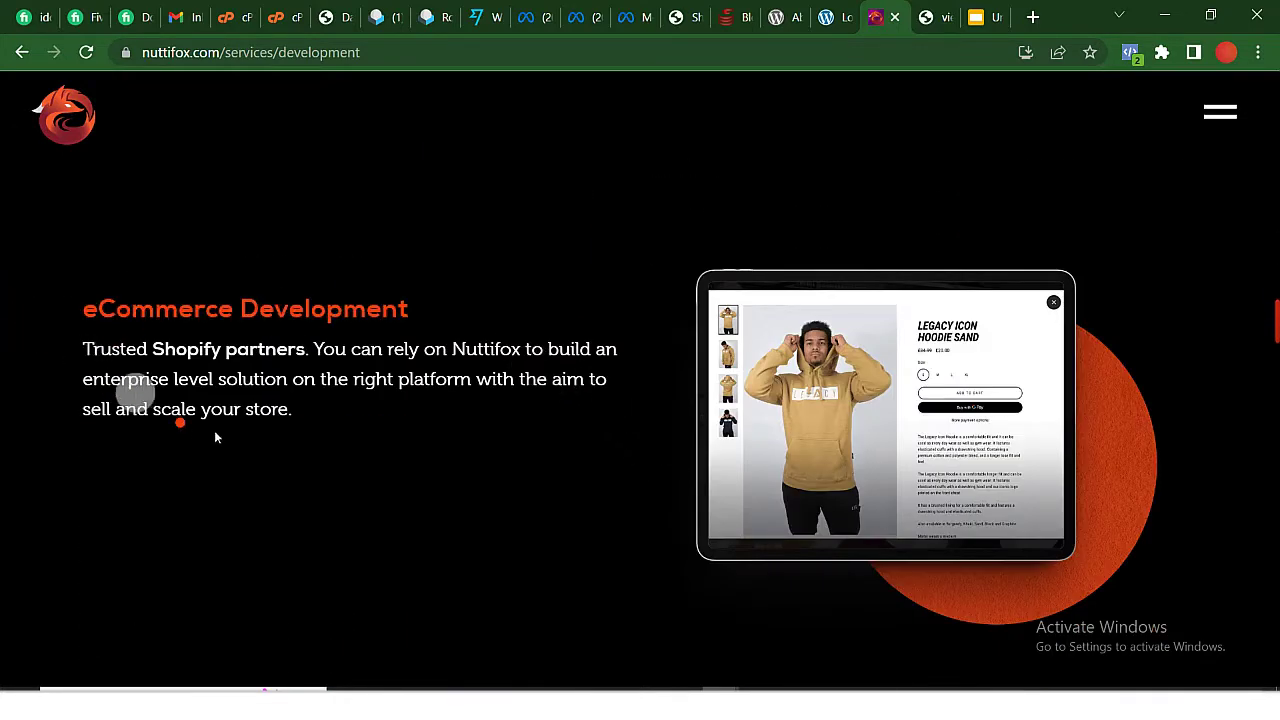
# Right-click the page text twice, getting only the site's services menu, and dismiss it
pyautogui.rightClick(430, 630)
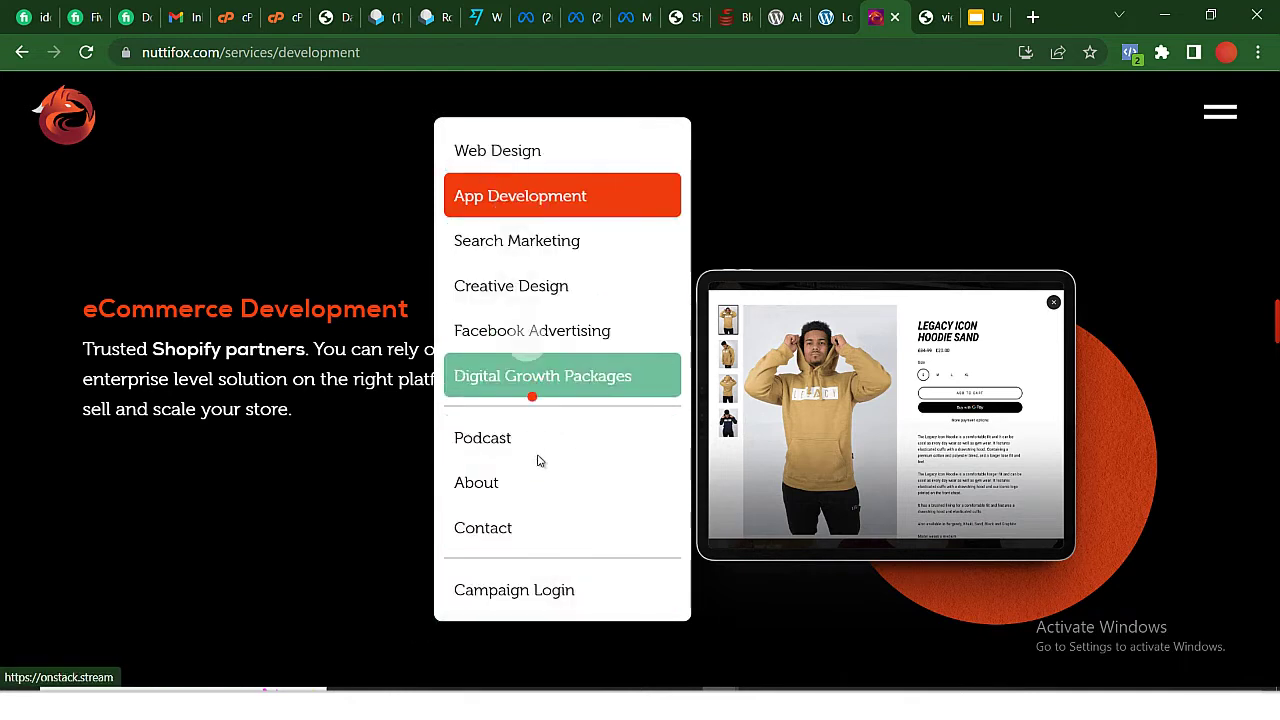
pyautogui.click(804, 202)
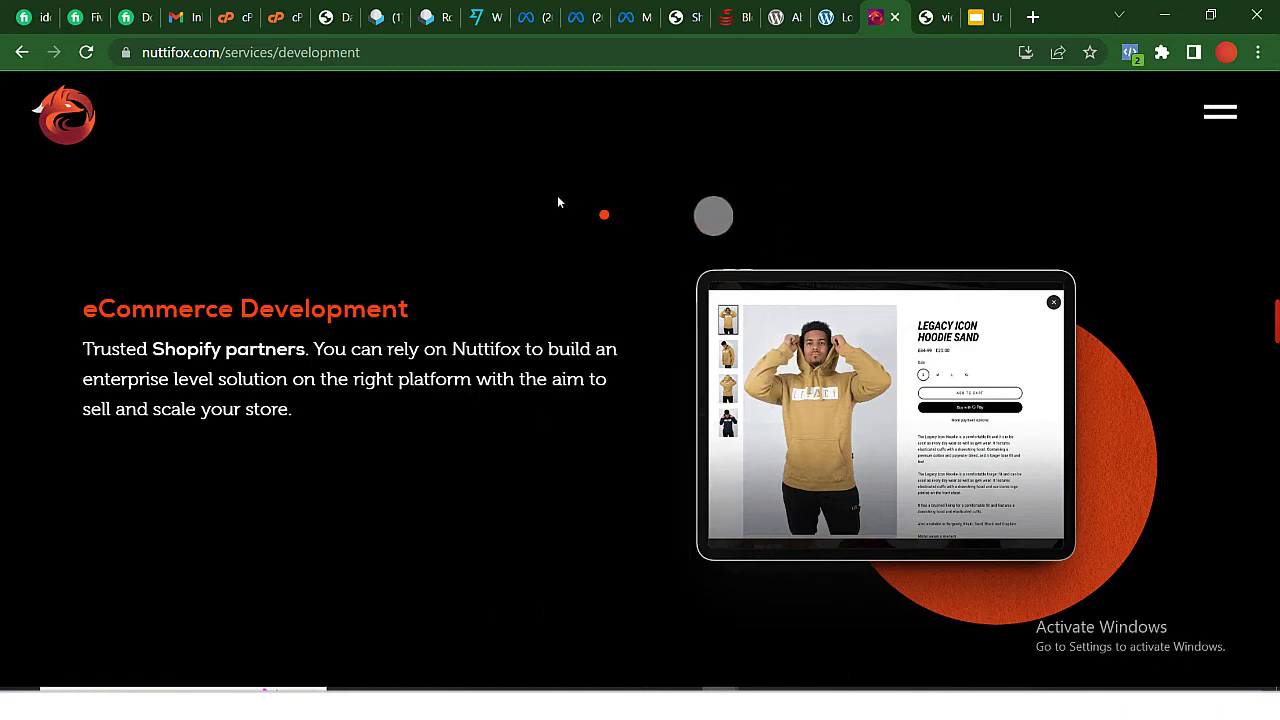
pyautogui.rightClick(511, 206)
# Scroll back up to the page's breadcrumb and introduction paragraphs
pyautogui.scroll(5, 408, 260)
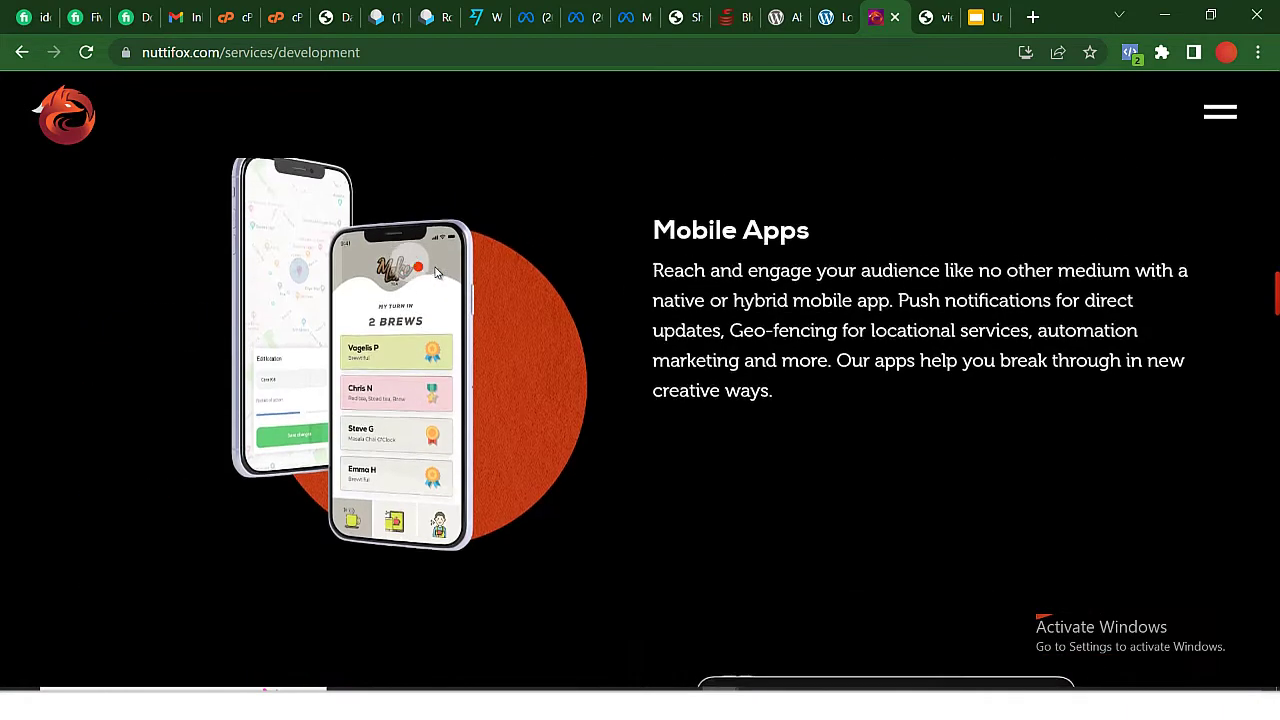
pyautogui.scroll(5, 545, 378)
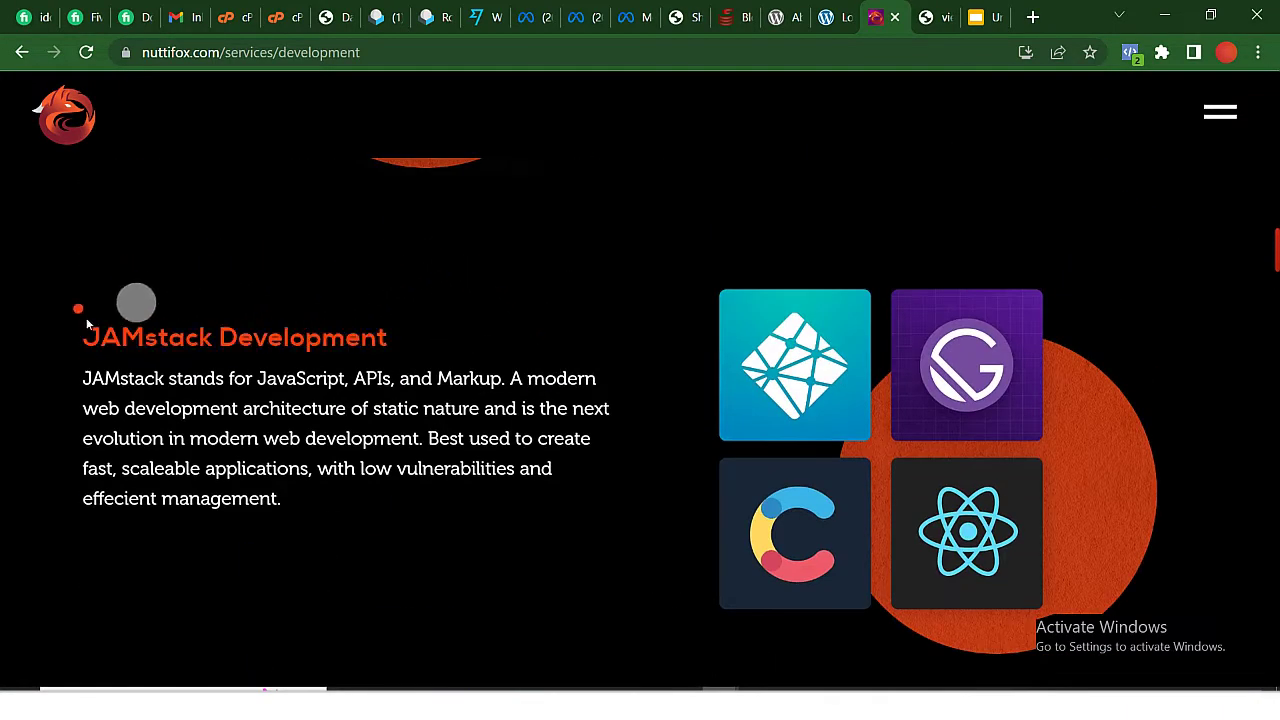
pyautogui.scroll(3, 170, 285)
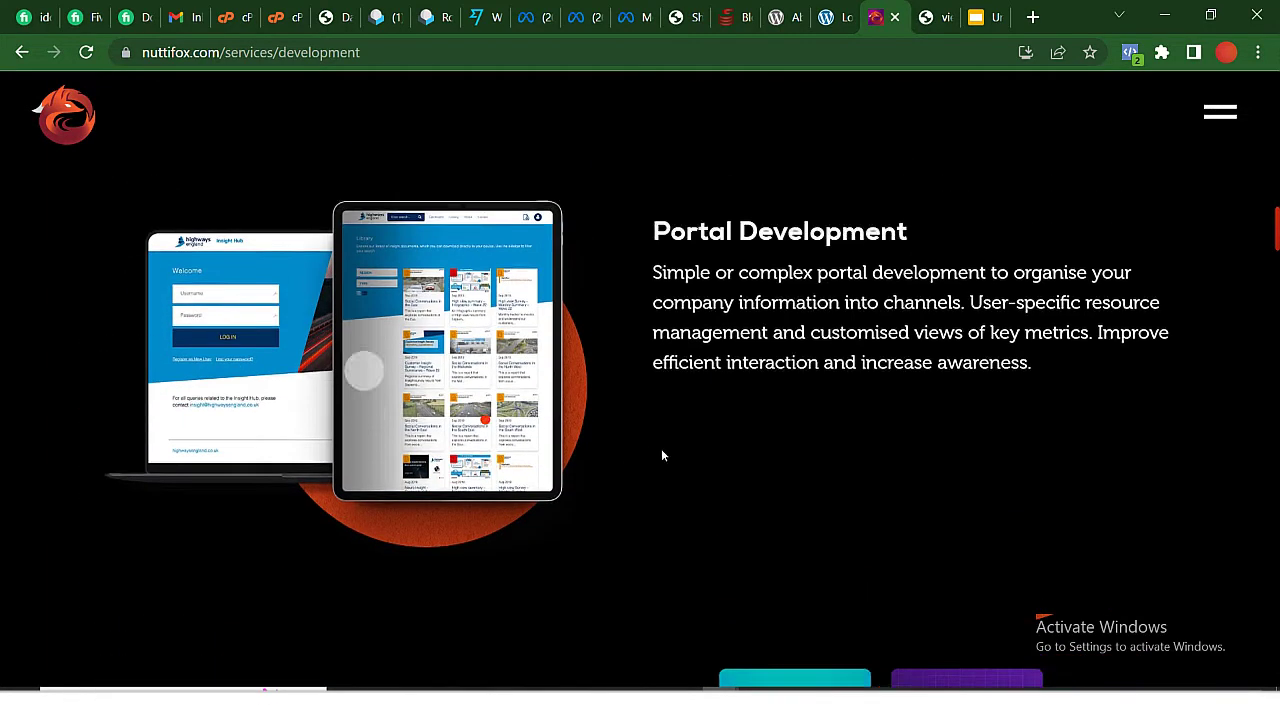
pyautogui.scroll(2, 661, 448)
pyautogui.scroll(1, 760, 468)
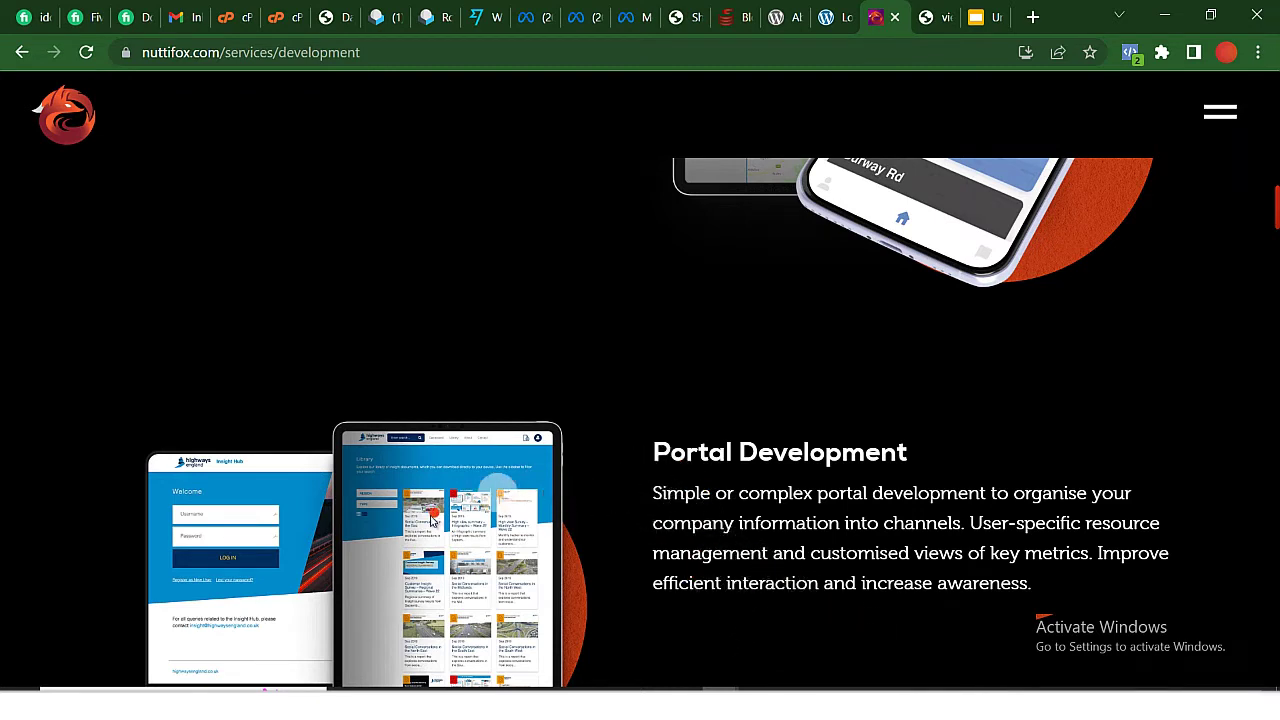
pyautogui.scroll(5, 424, 528)
pyautogui.scroll(5, 349, 463)
pyautogui.scroll(3, 429, 434)
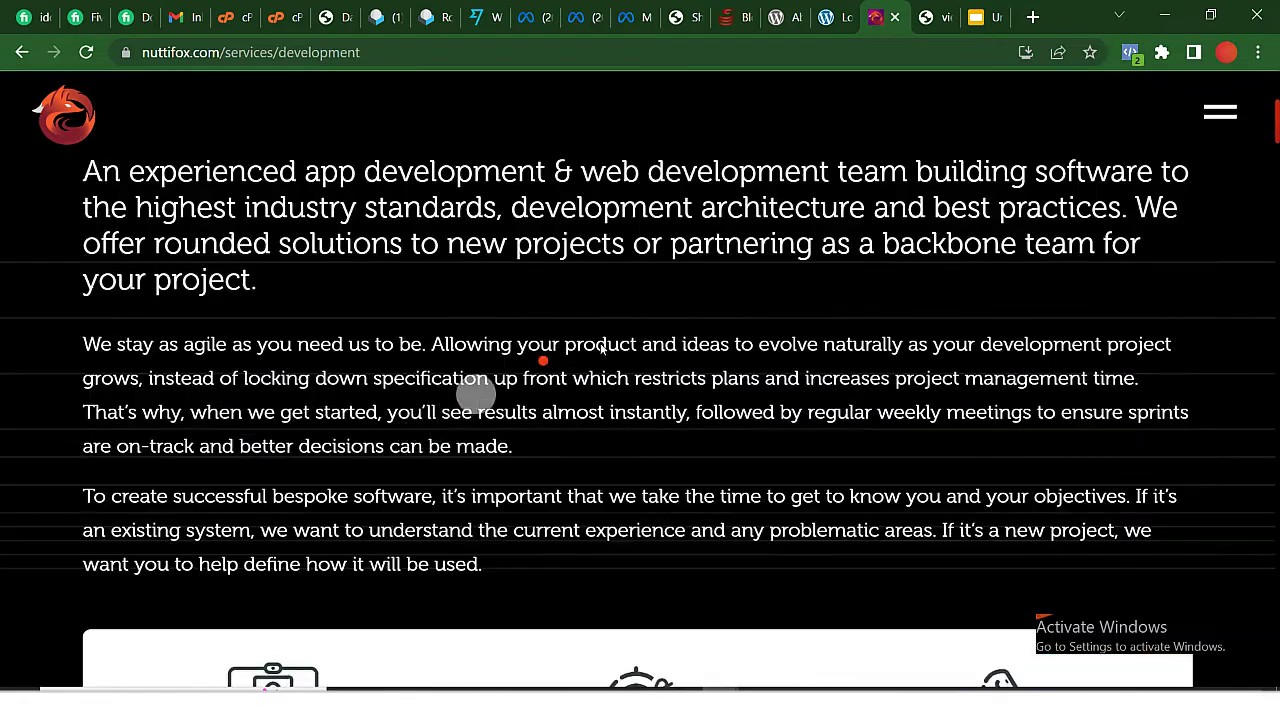
pyautogui.scroll(3, 580, 350)
pyautogui.scroll(-2, 530, 370)
pyautogui.scroll(-1, 470, 405)
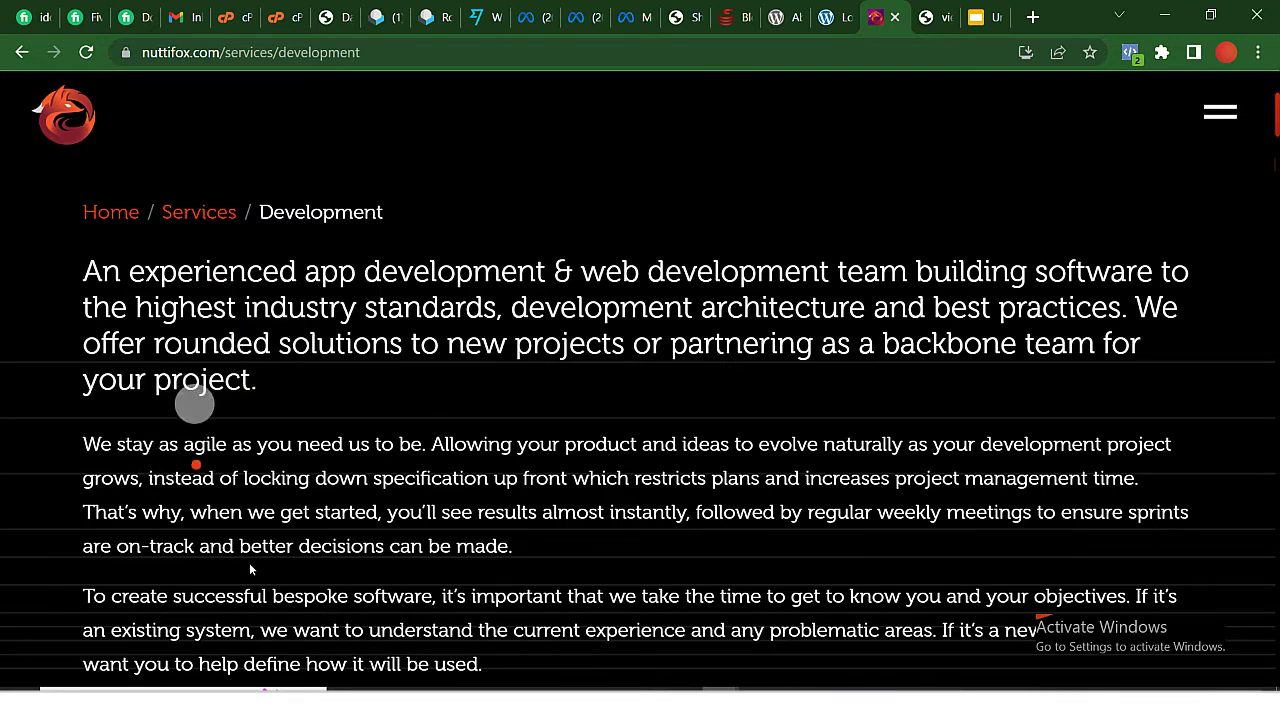
pyautogui.scroll(-3, 230, 480)
pyautogui.scroll(-1, 300, 500)
pyautogui.scroll(-4, 450, 500)
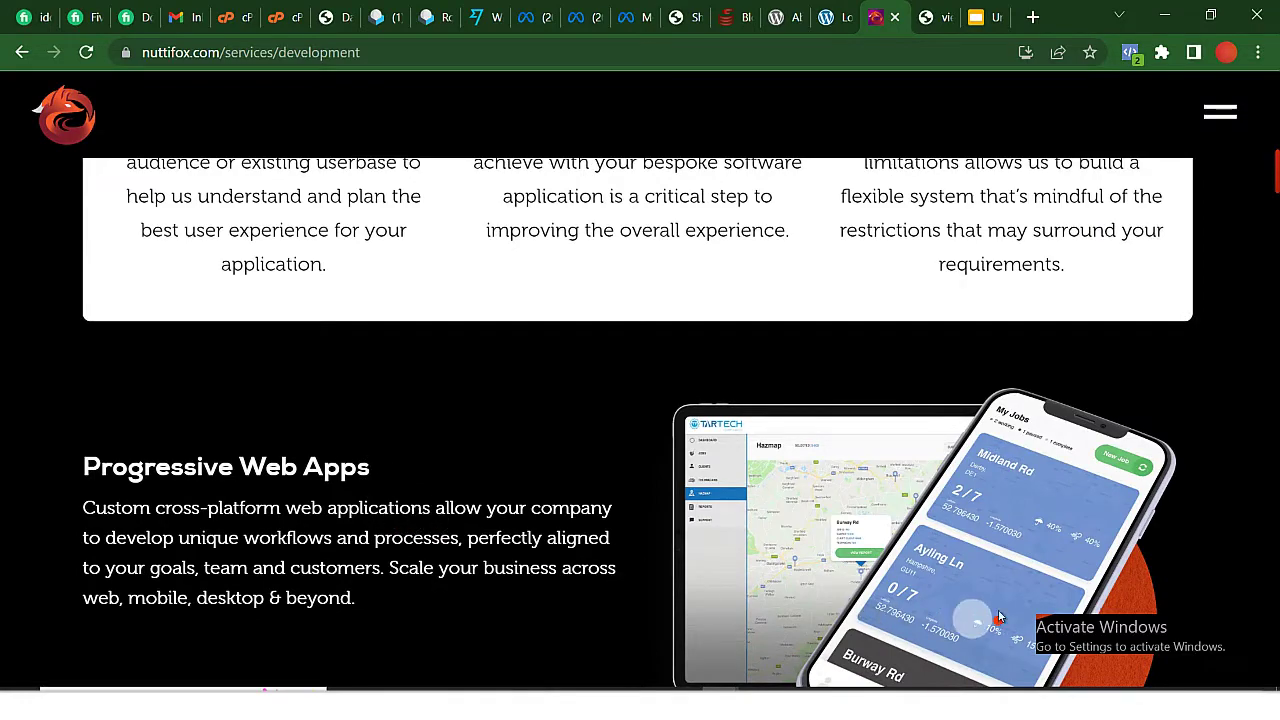
pyautogui.scroll(5, 440, 516)
pyautogui.scroll(3, 366, 486)
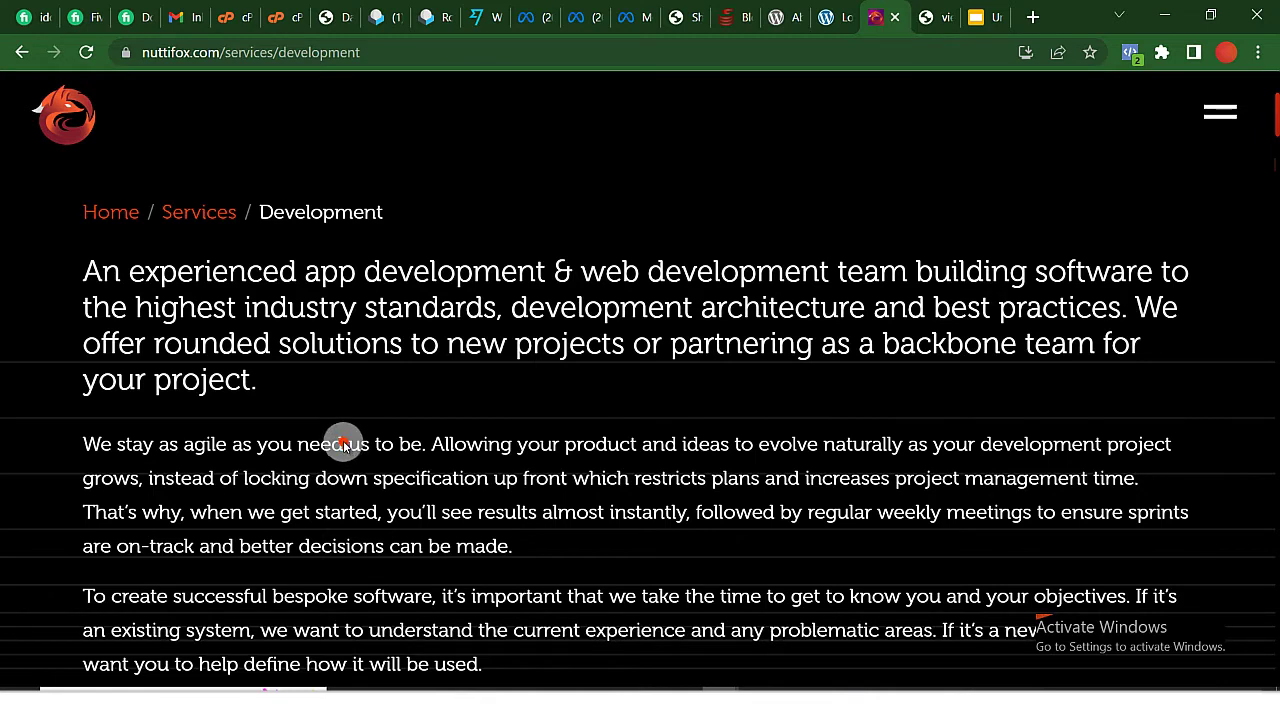
pyautogui.scroll(-1, 409, 434)
pyautogui.scroll(1, 420, 430)
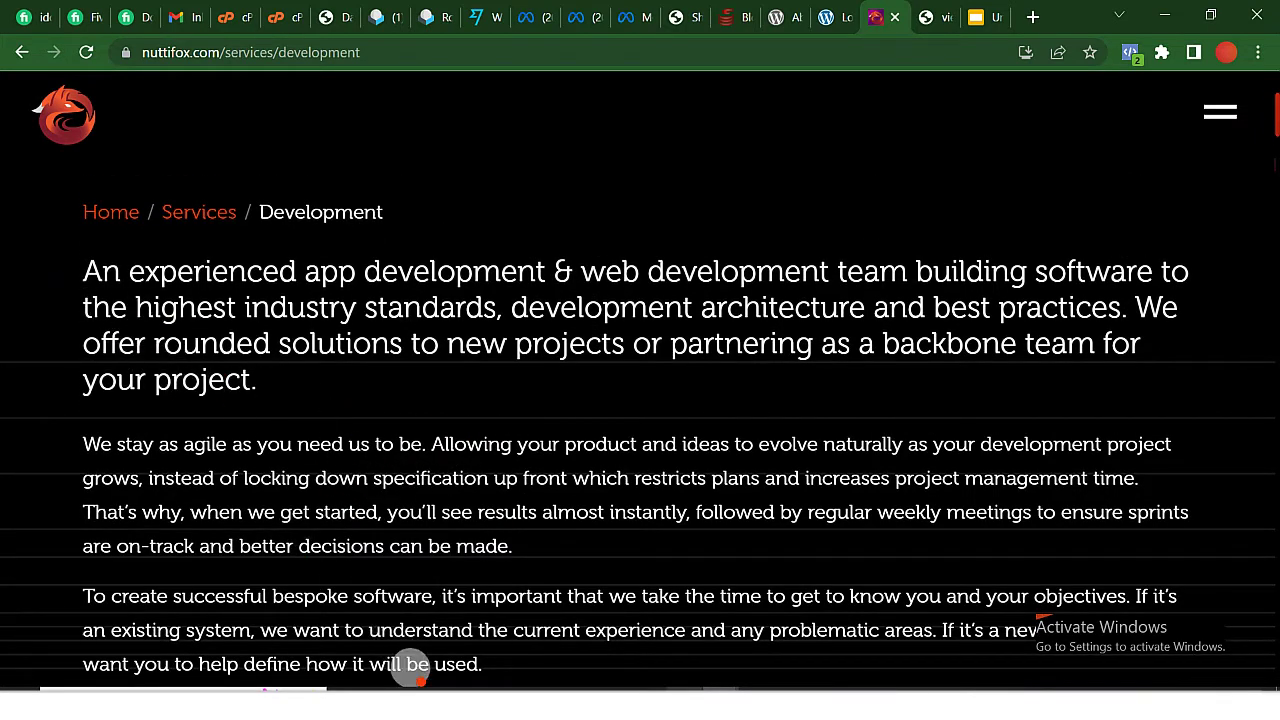
# Open the page's print preview from the Chrome menu and select the introduction paragraphs in it
pyautogui.click(1259, 52)
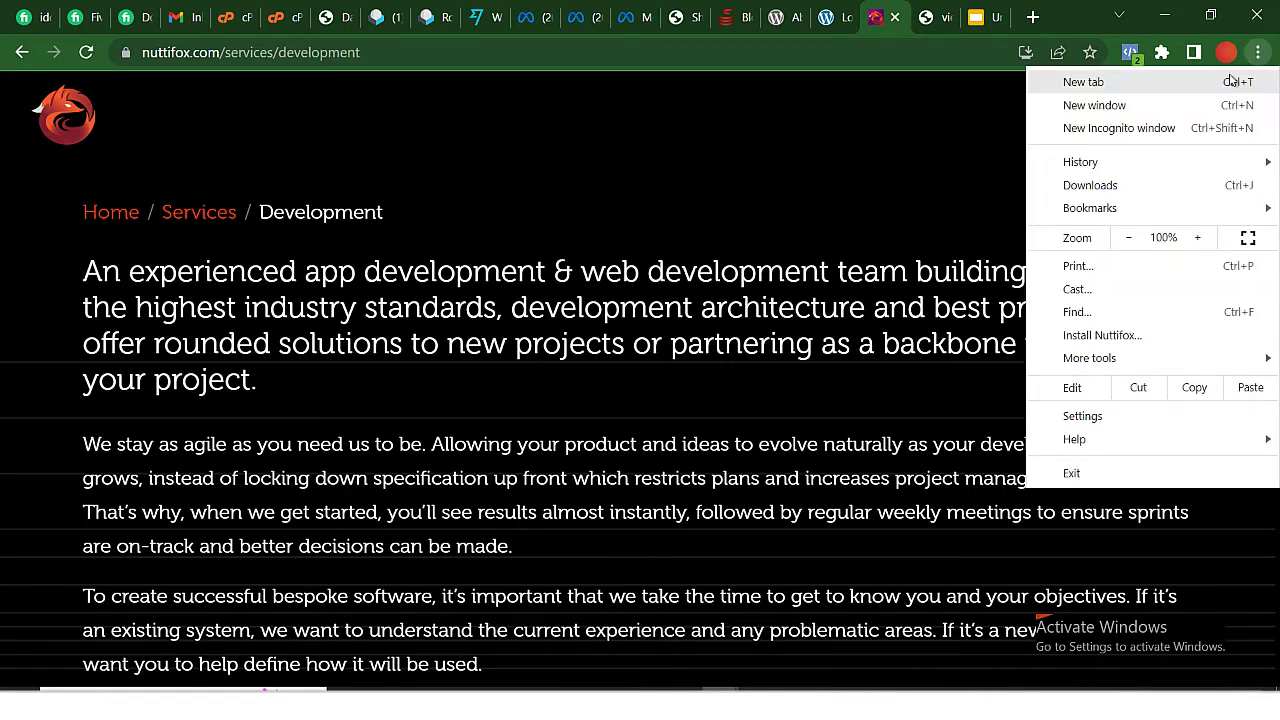
pyautogui.moveTo(1090, 208)
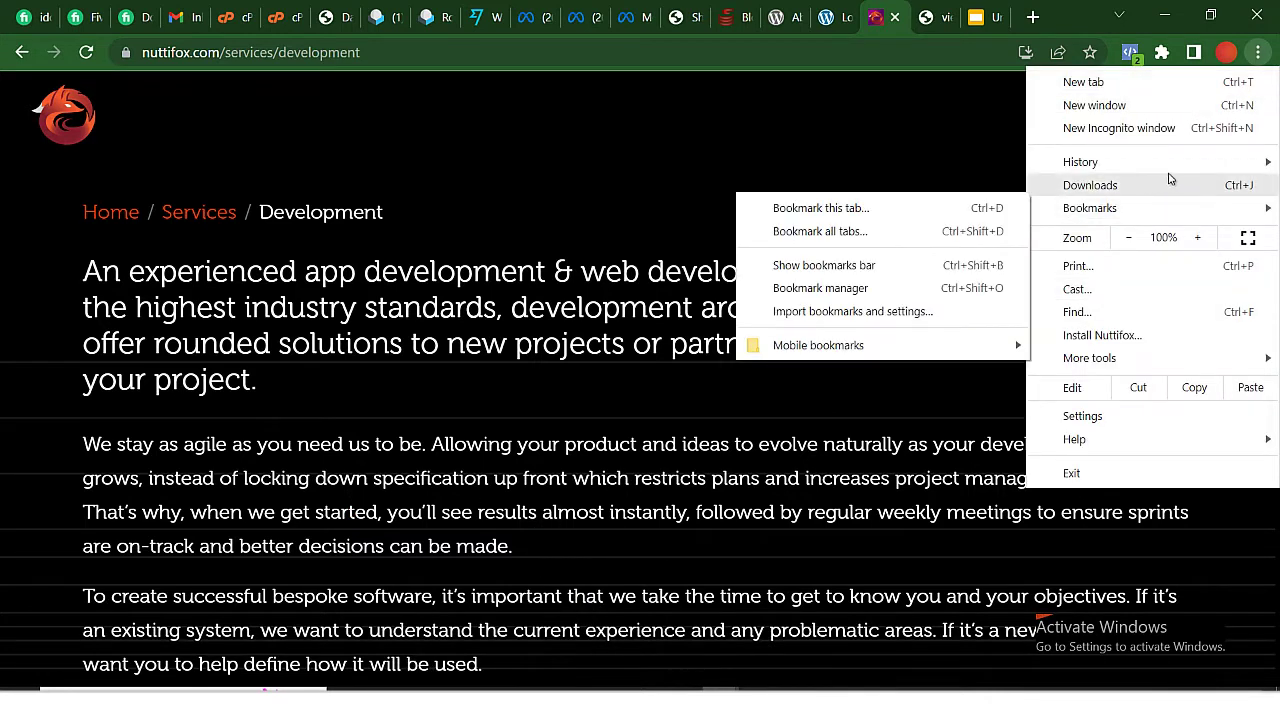
pyautogui.click(1136, 266)
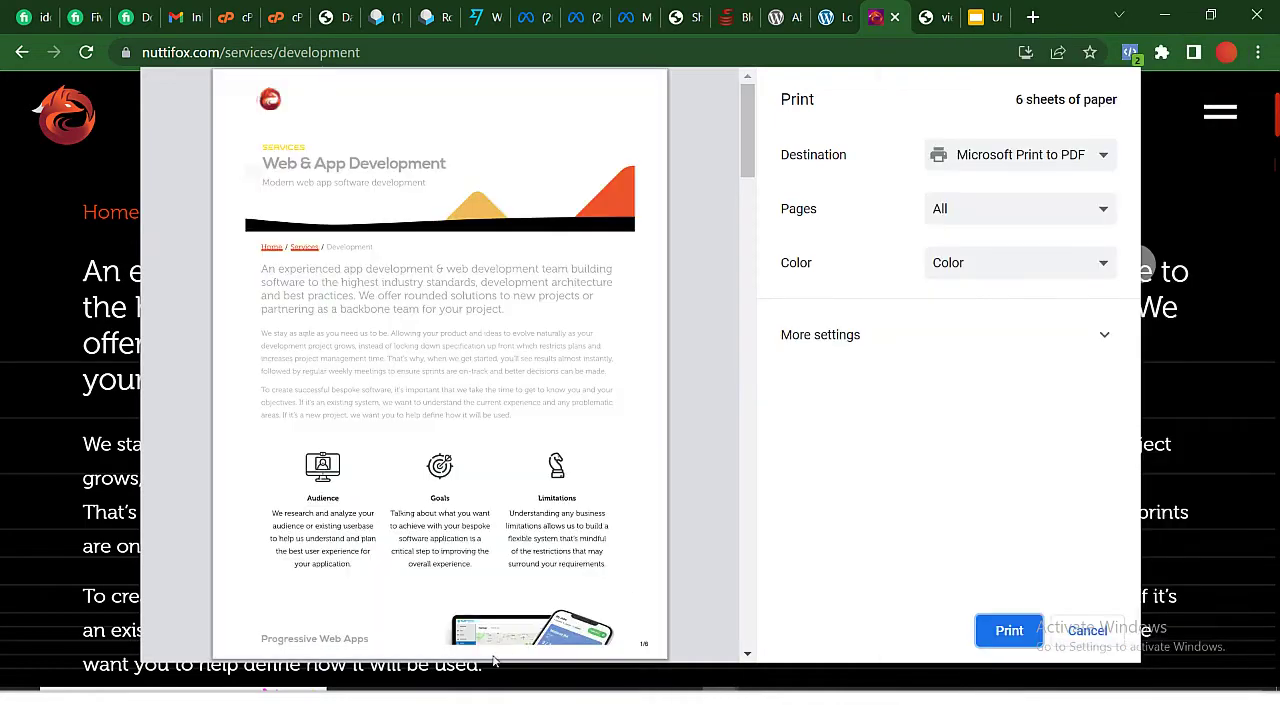
pyautogui.scroll(-1, 430, 370)
pyautogui.scroll(-6, 420, 400)
pyautogui.scroll(-3, 410, 417)
pyautogui.scroll(4, 414, 417)
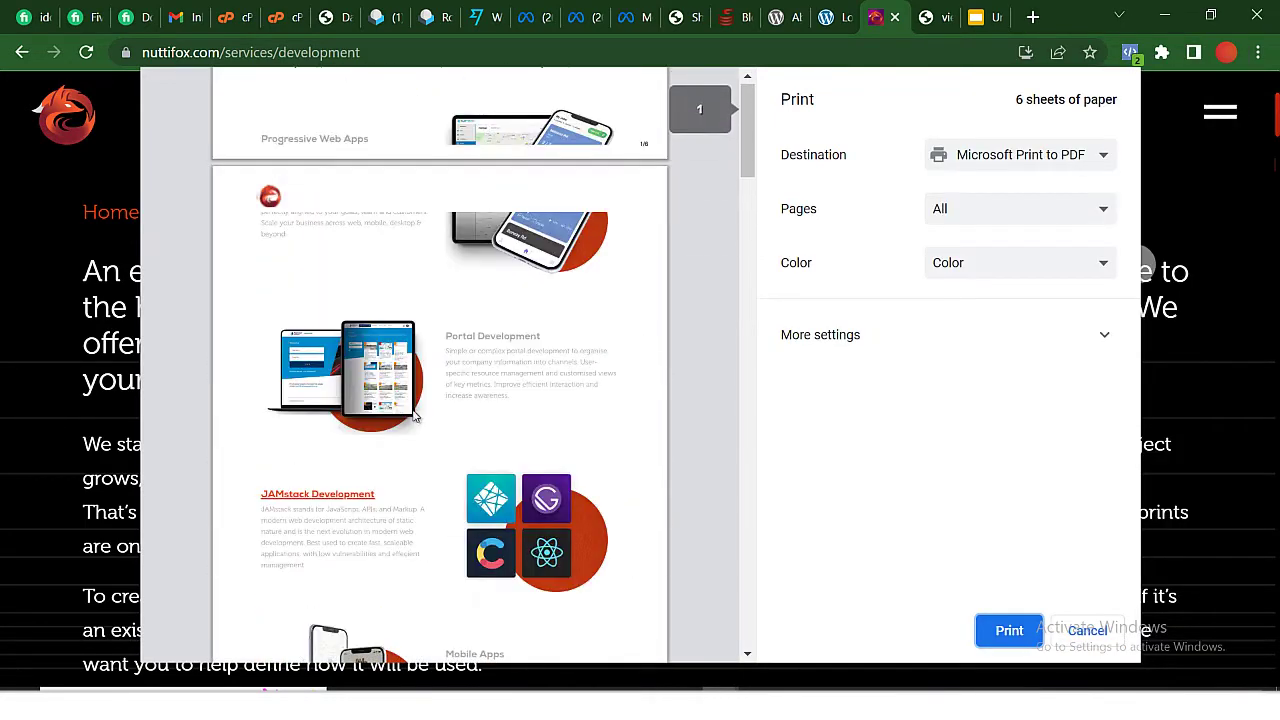
pyautogui.scroll(5, 473, 423)
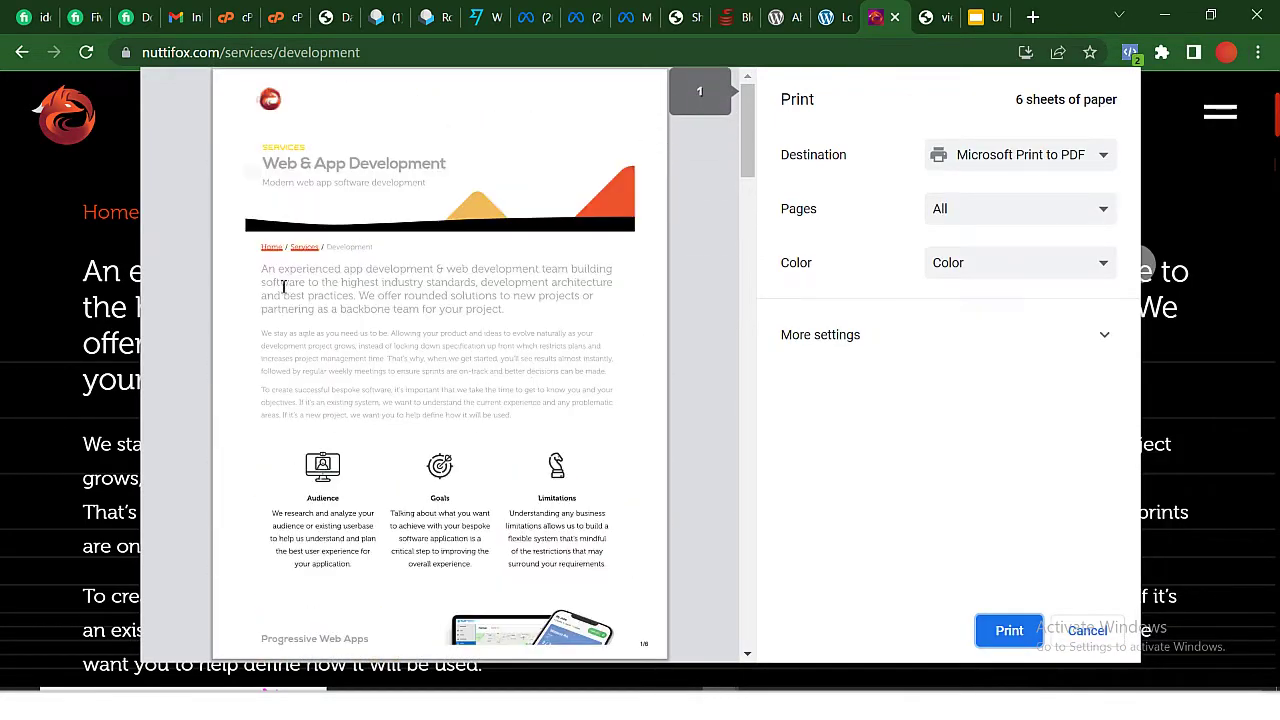
pyautogui.moveTo(261, 273); pyautogui.dragTo(497, 416)
pyautogui.hotkey('ctrl', 'c')
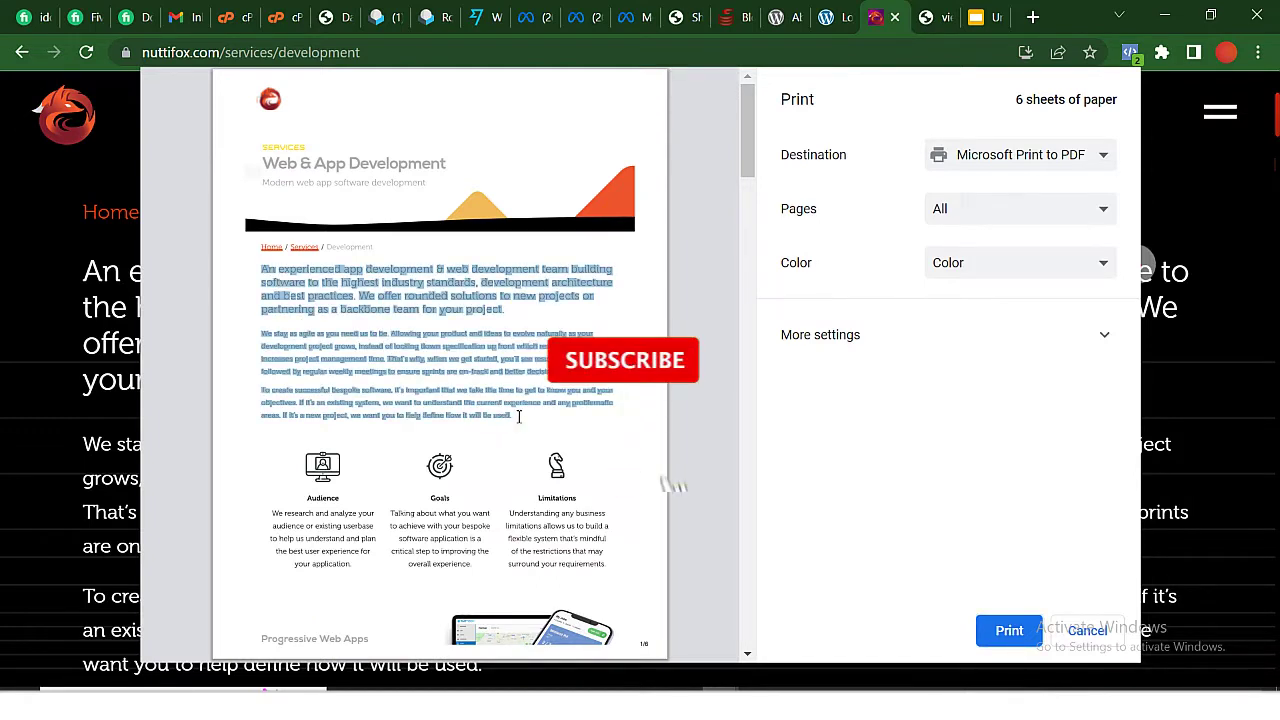
# Copy the selected intro paragraphs and paste them into a blank Notepad document
pyautogui.rightClick(440, 384)
pyautogui.click(491, 436)
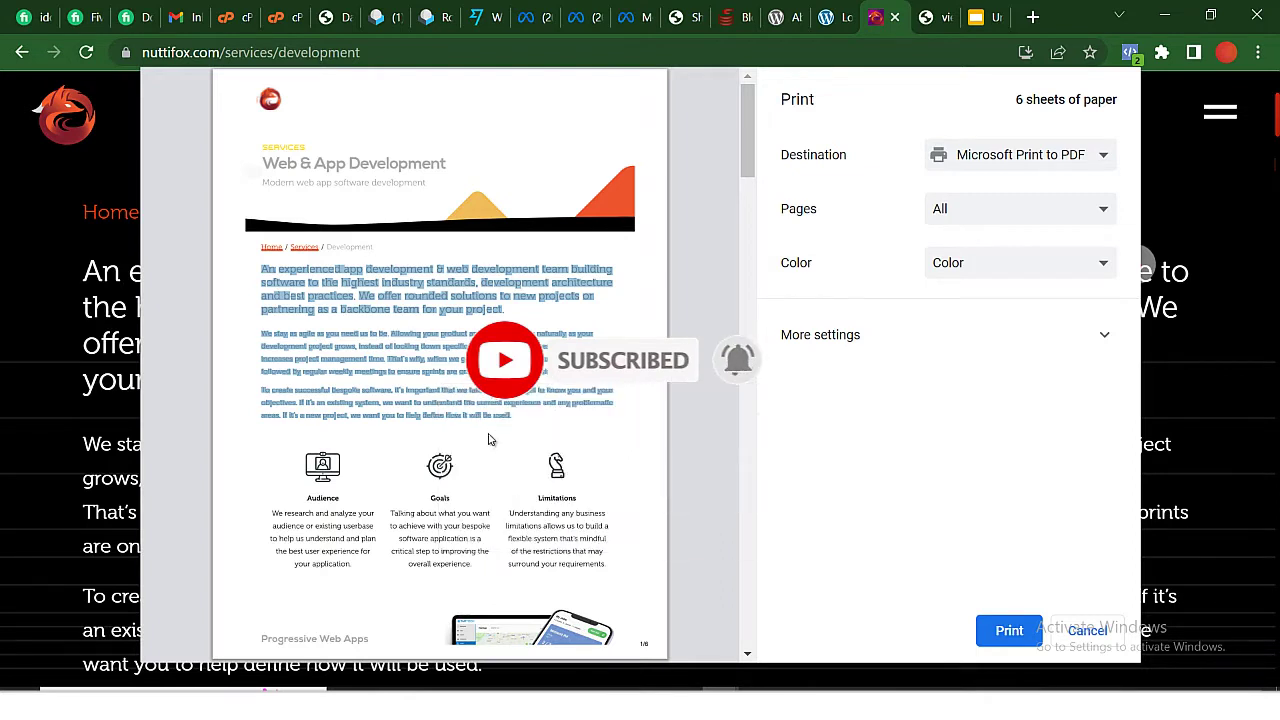
pyautogui.hotkey('alt', 'Tab')
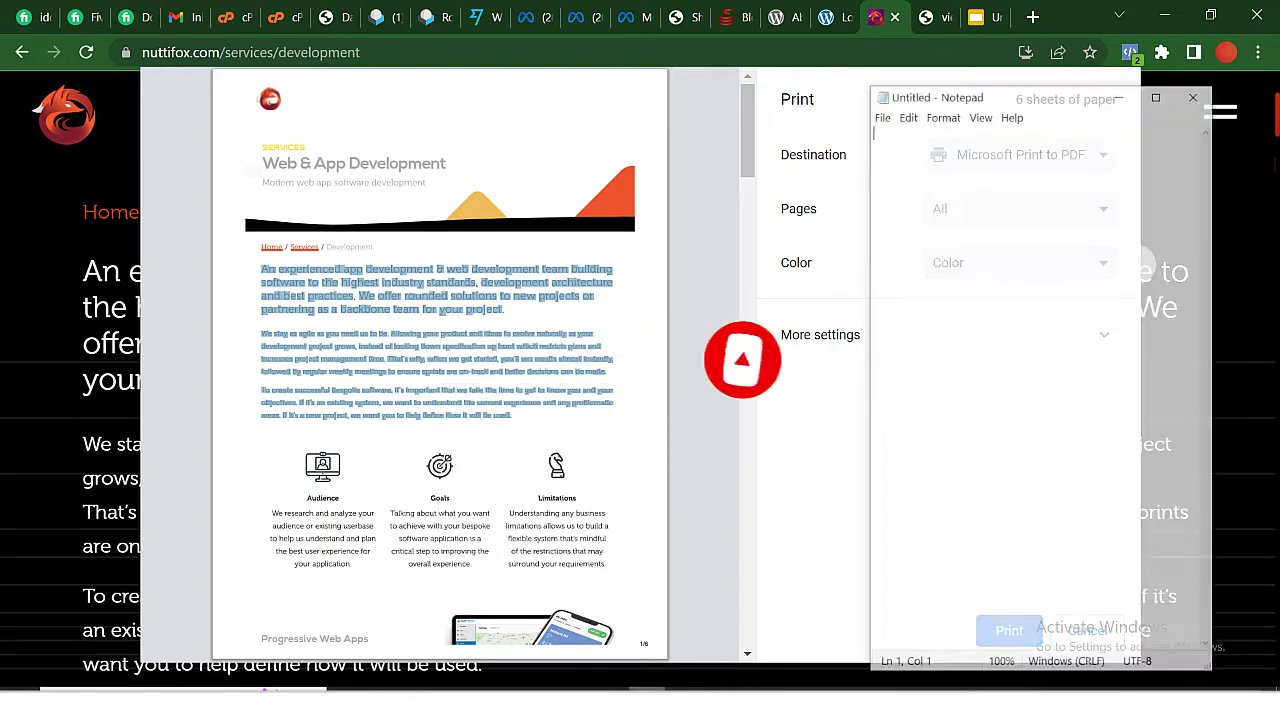
pyautogui.rightClick(1015, 193)
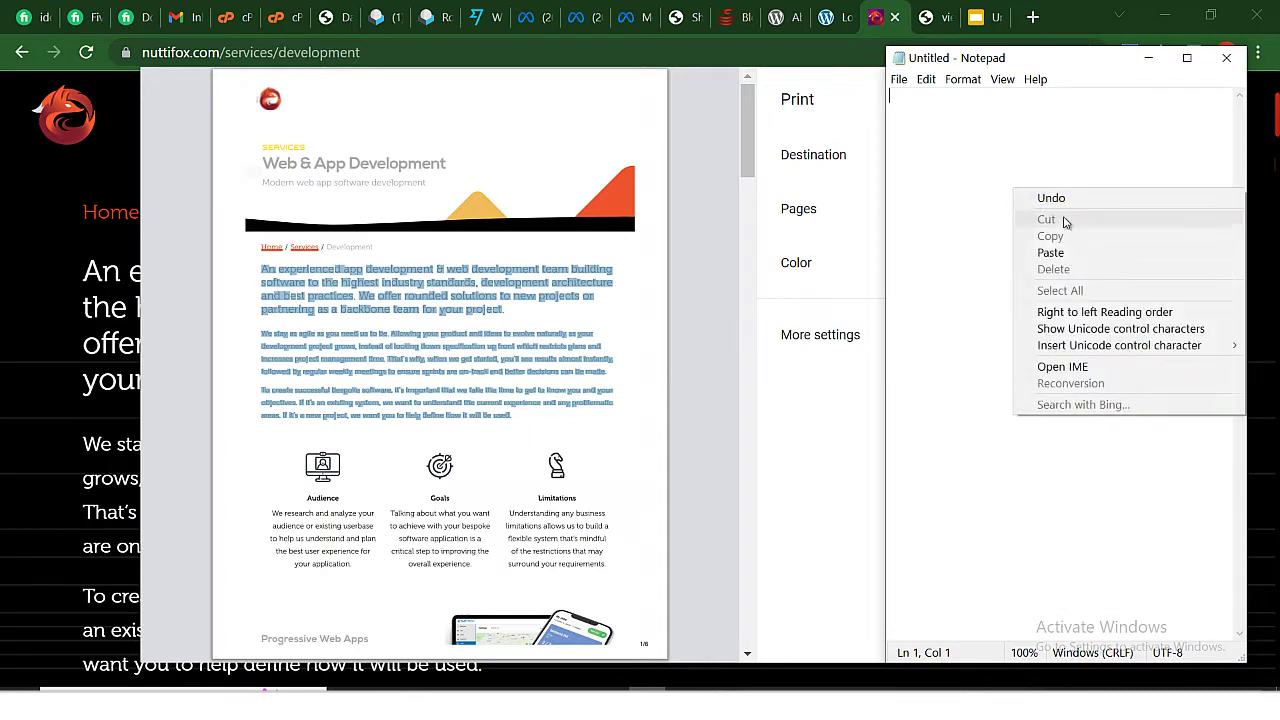
pyautogui.click(1077, 257)
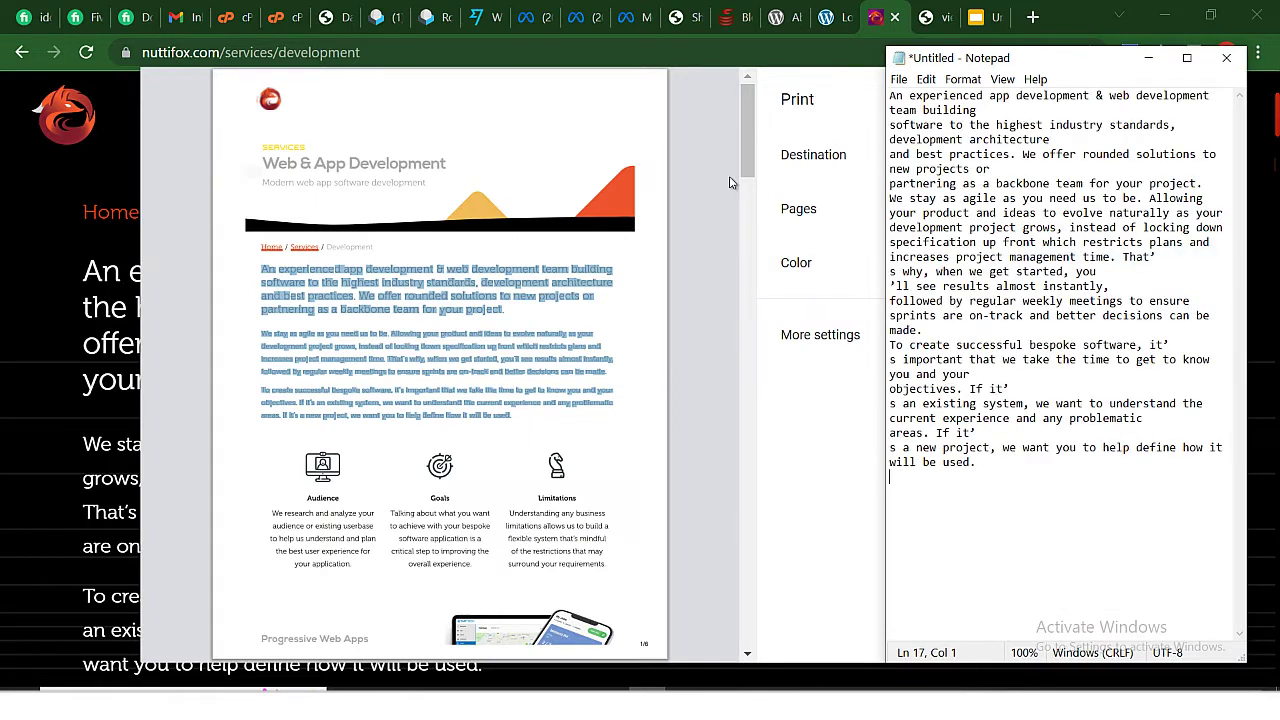
pyautogui.hotkey('alt', 'Tab')
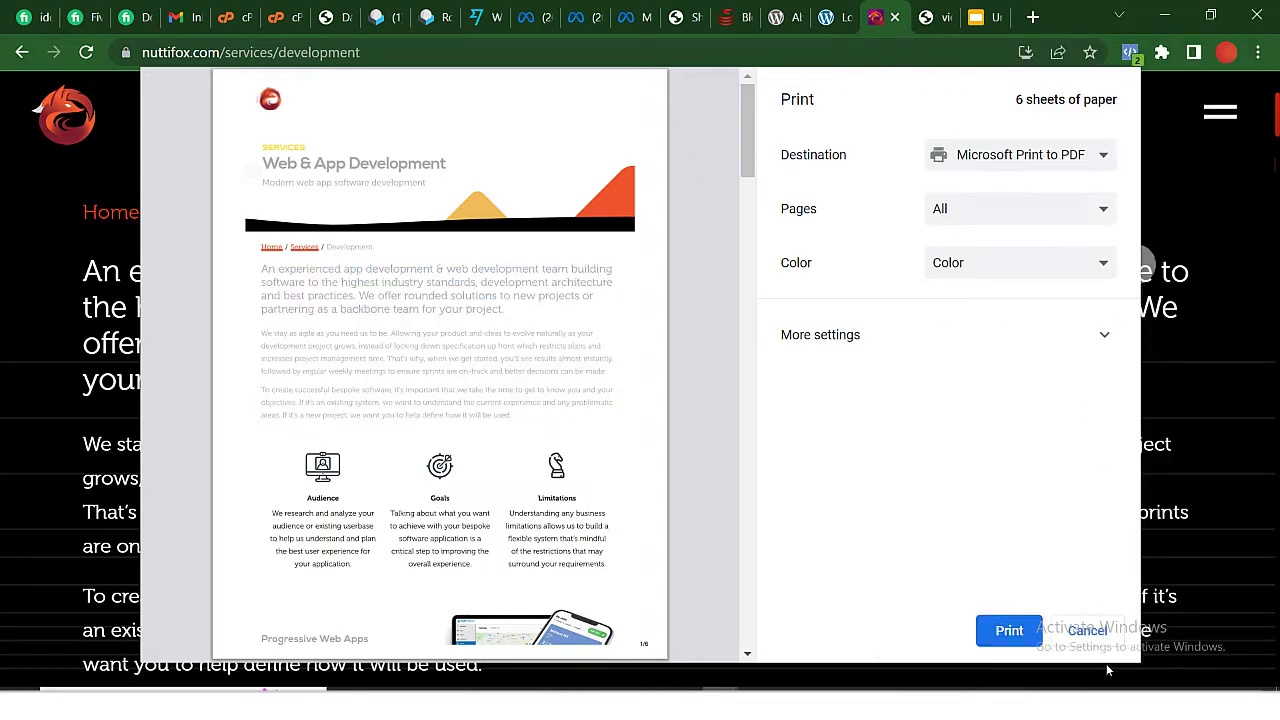
# Cancel the print preview, then close Notepad with Don't Save, discarding the pasted paragraphs
pyautogui.click(1090, 630)
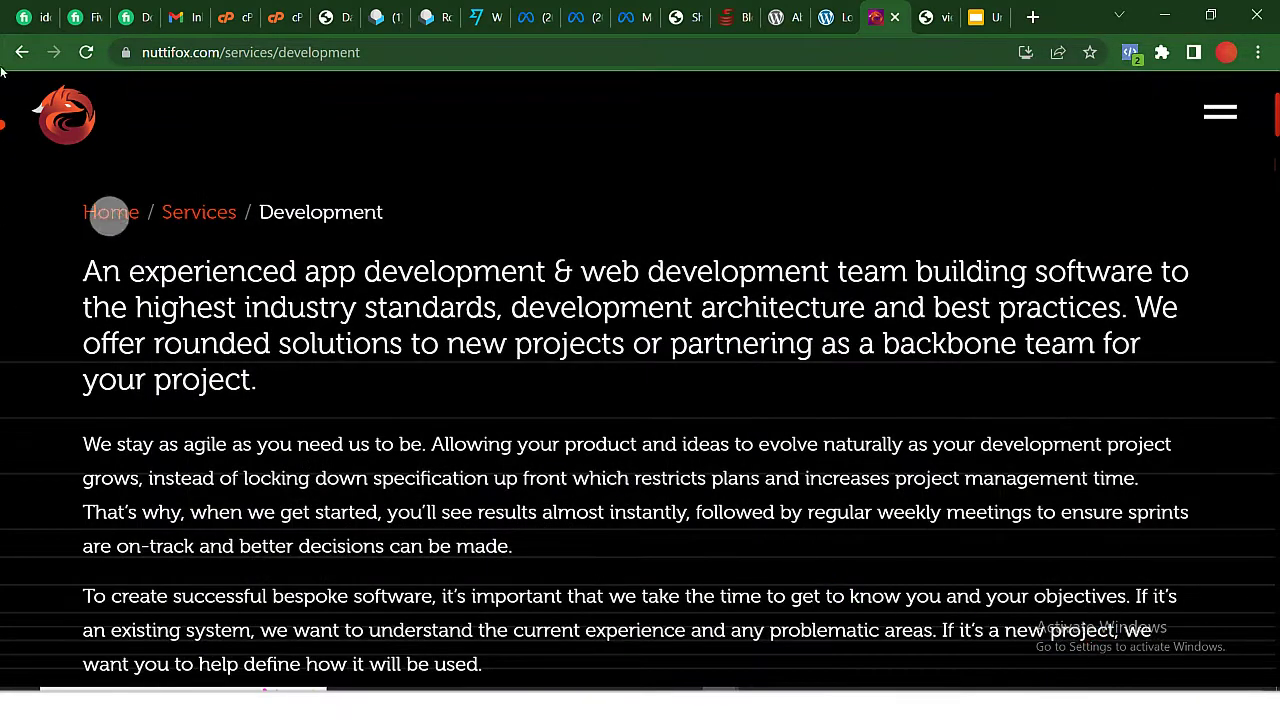
pyautogui.hotkey('alt', 'Tab')
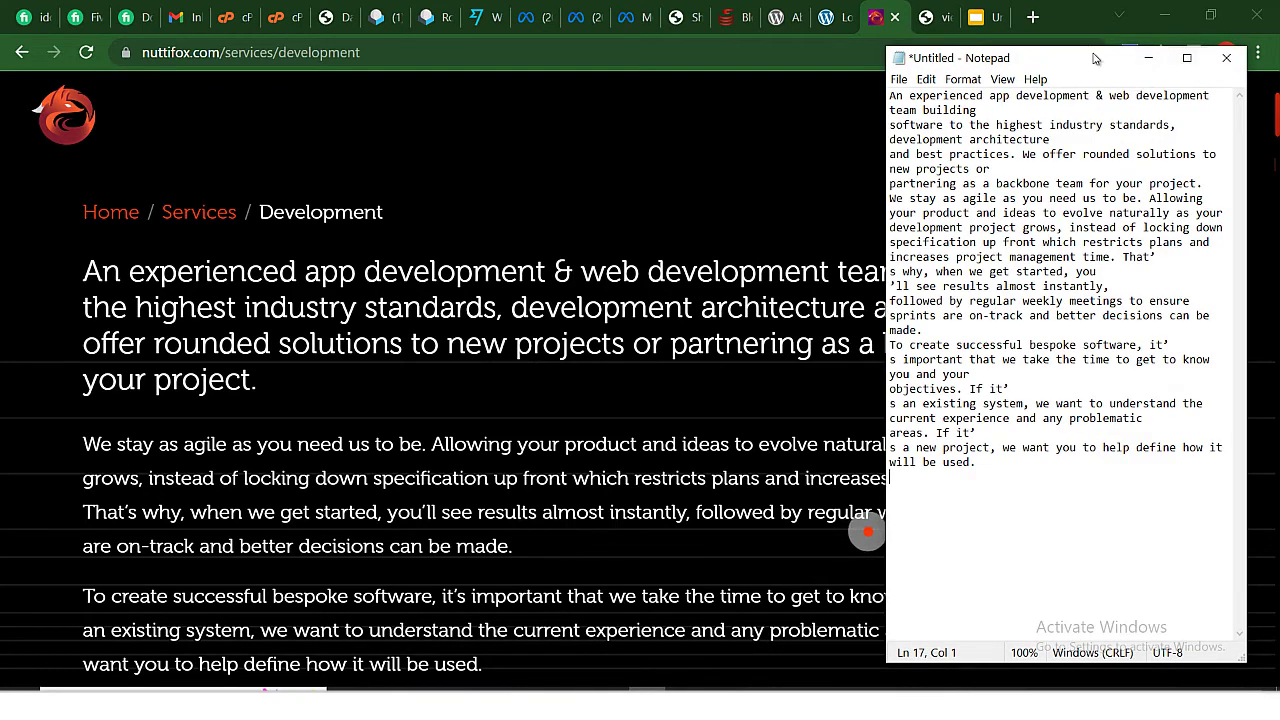
pyautogui.moveTo(1095, 58); pyautogui.dragTo(976, 114)
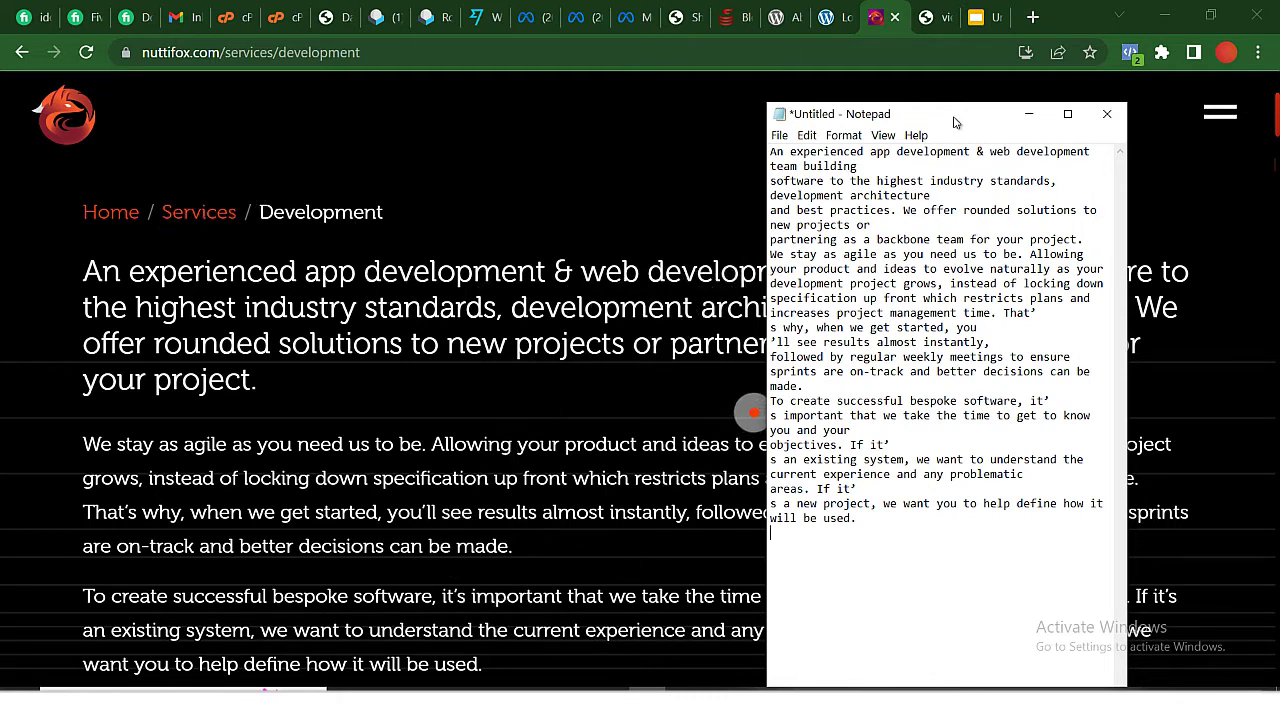
pyautogui.moveTo(954, 121); pyautogui.dragTo(883, 380)
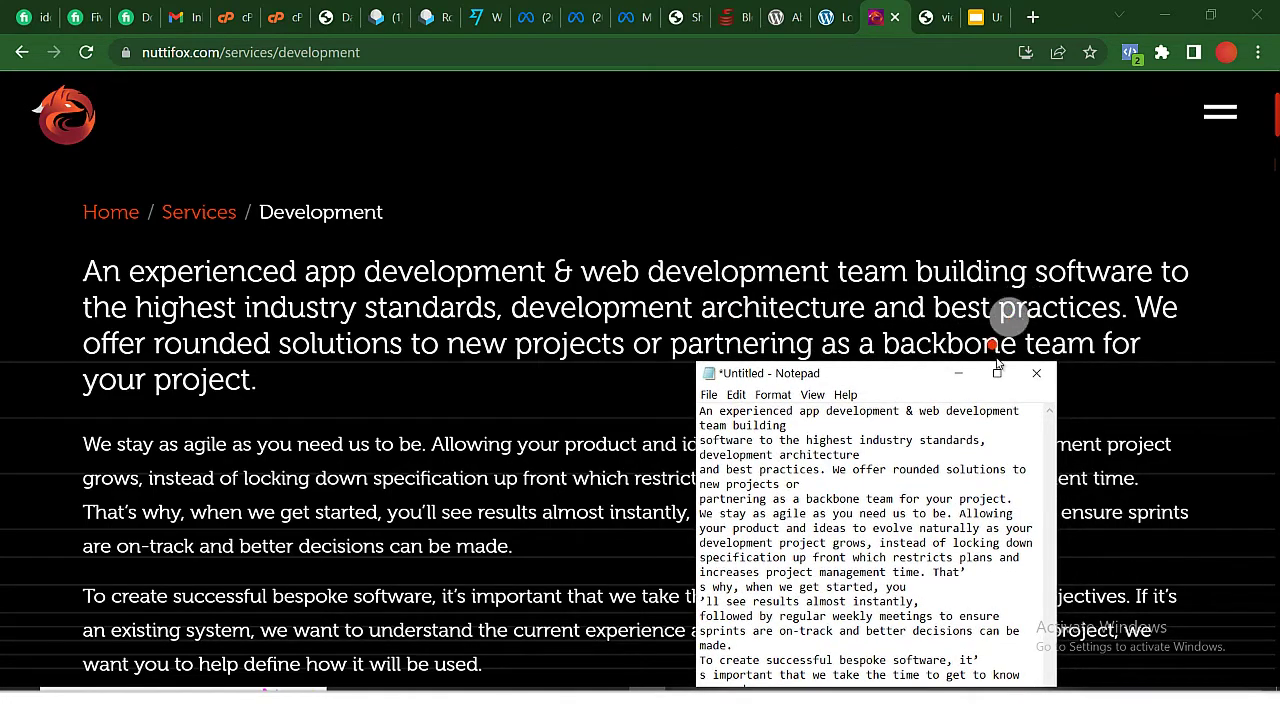
pyautogui.moveTo(923, 380); pyautogui.dragTo(943, 114)
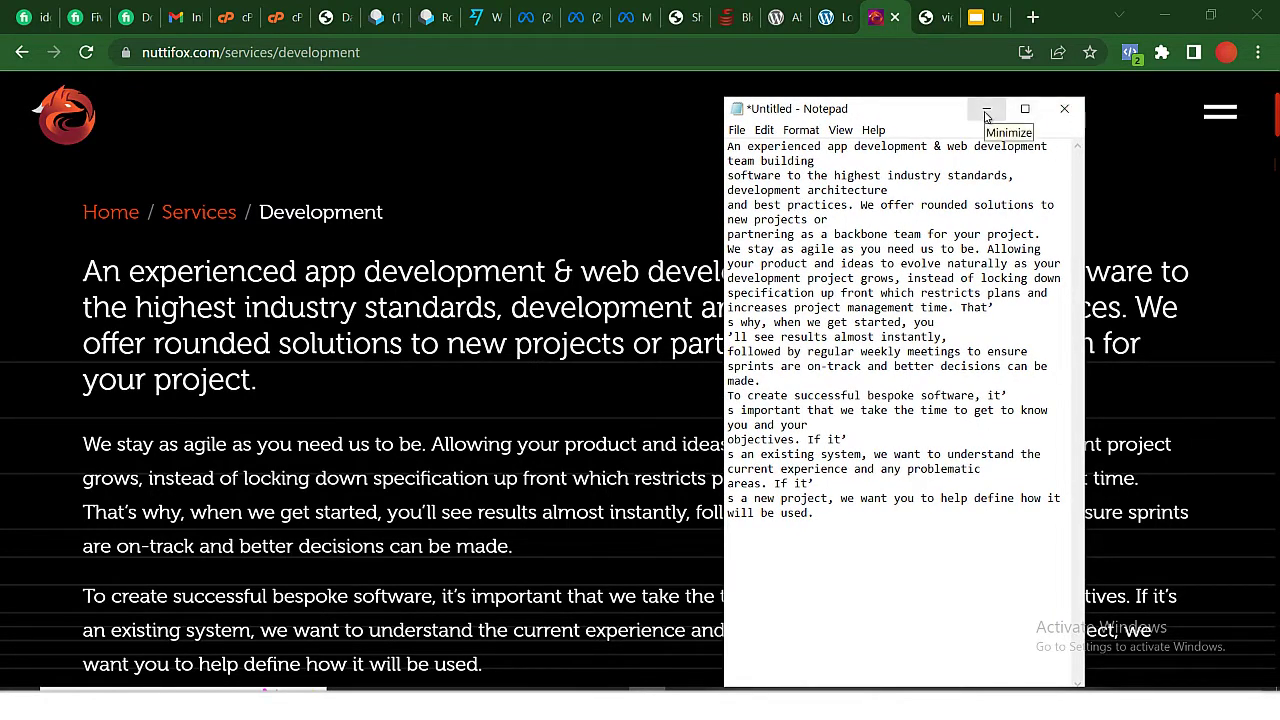
pyautogui.click(1065, 109)
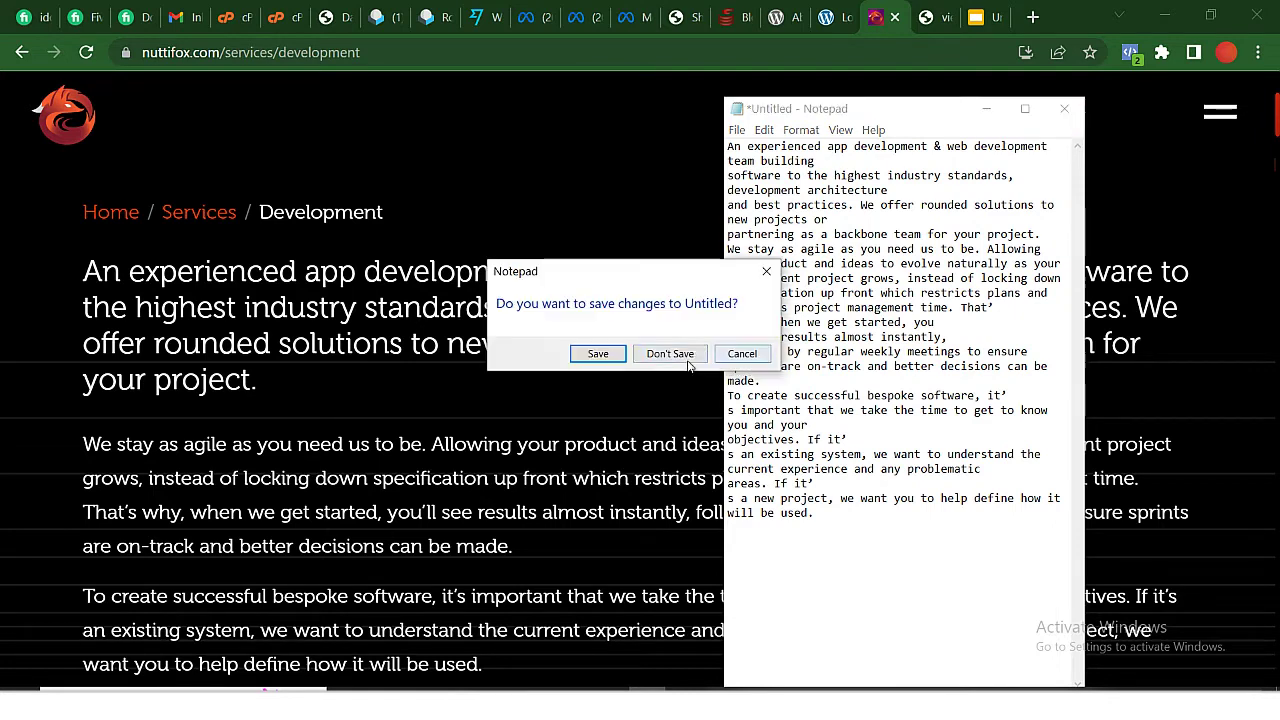
pyautogui.click(684, 356)
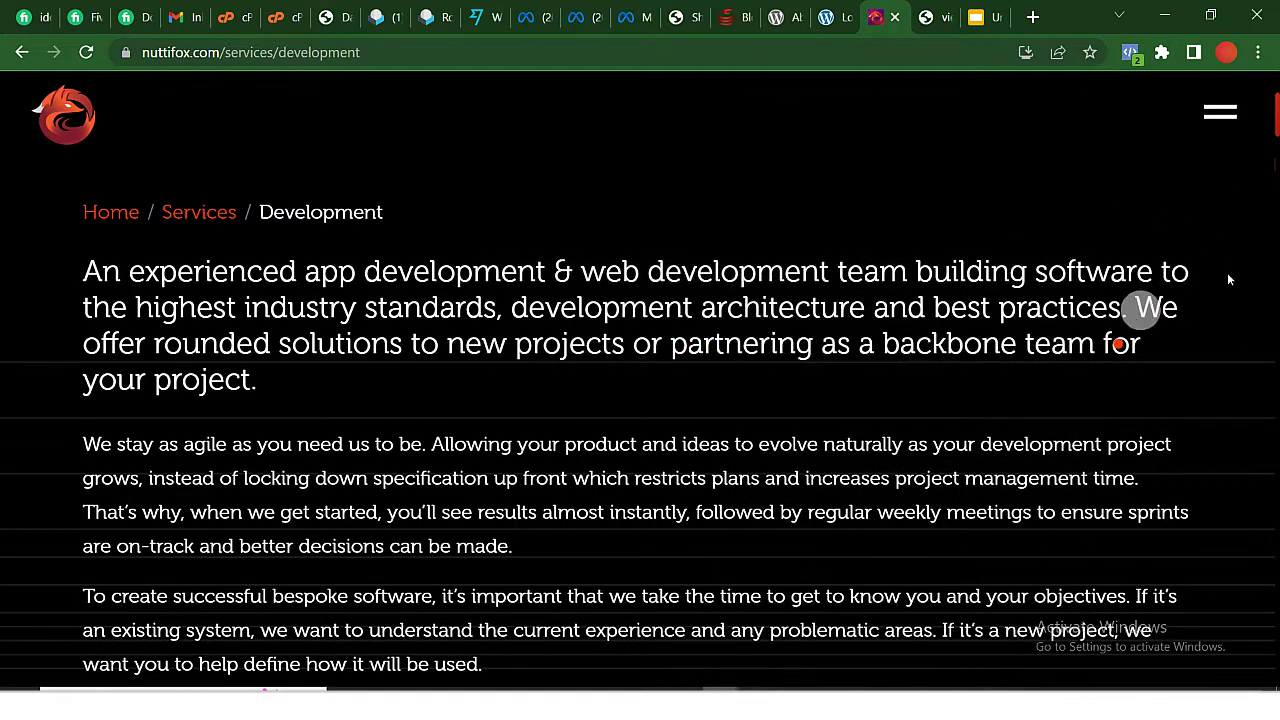
# Open Chrome's Developer tools and inspect the opening headline's h2 element
pyautogui.click(1261, 56)
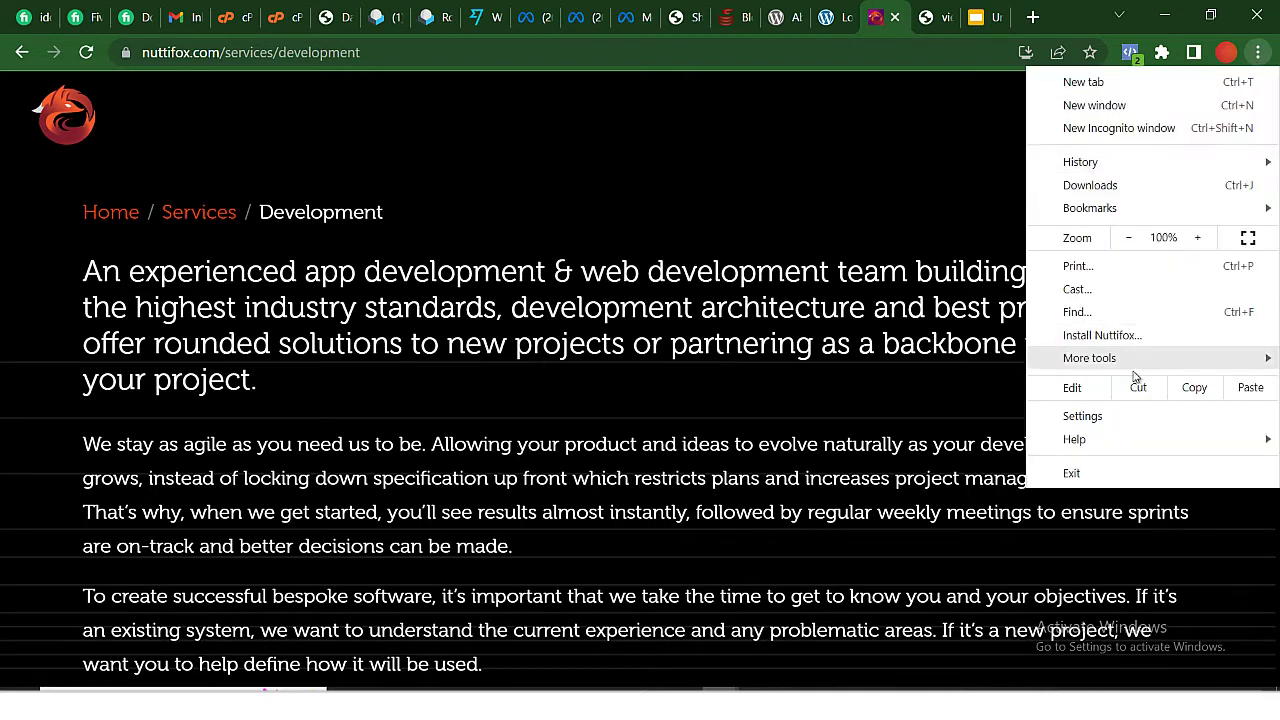
pyautogui.moveTo(1089, 358)
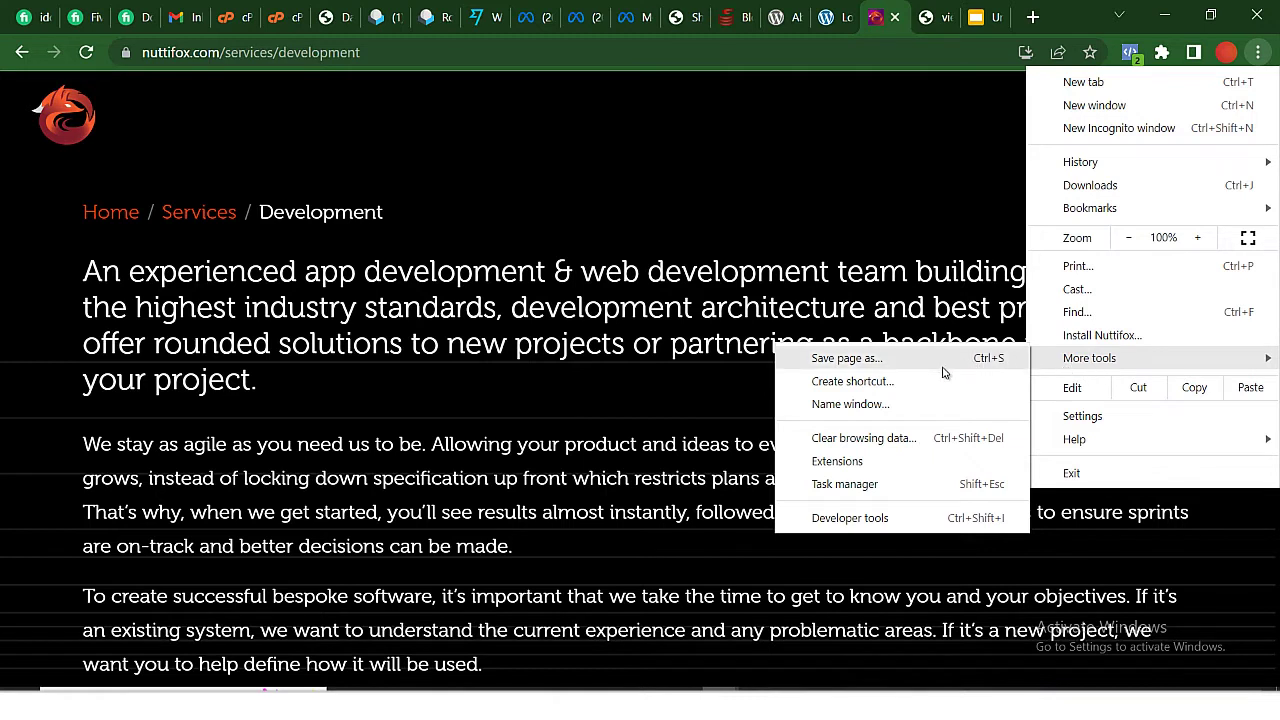
pyautogui.click(841, 519)
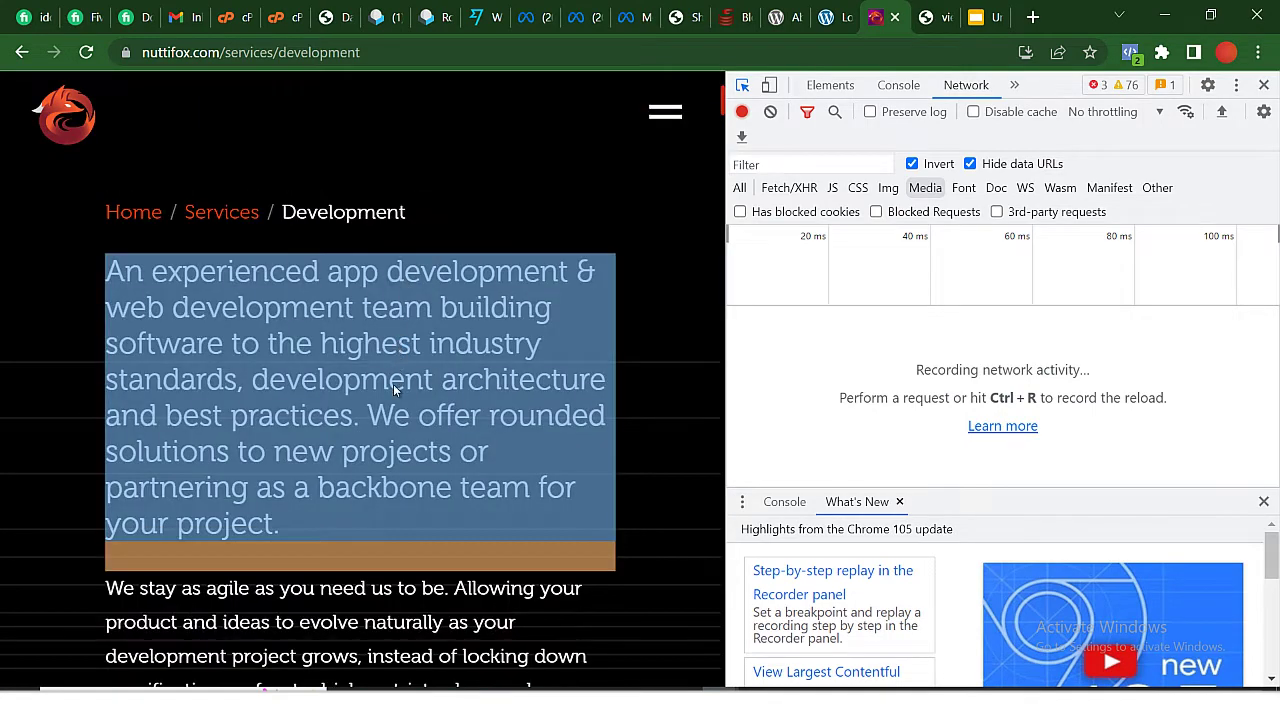
pyautogui.scroll(-2, 370, 418)
pyautogui.scroll(-2, 375, 390)
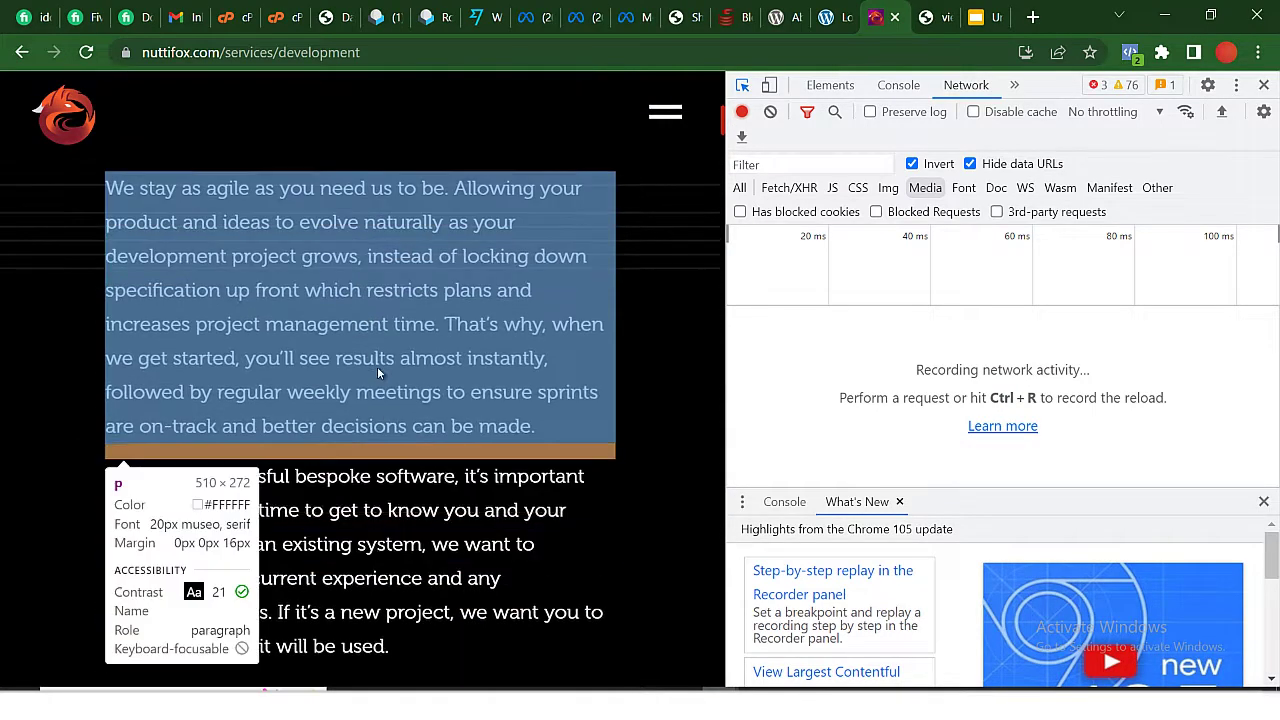
pyautogui.scroll(-1, 377, 364)
pyautogui.scroll(-3, 371, 368)
pyautogui.scroll(-1, 378, 364)
pyautogui.scroll(-4, 375, 366)
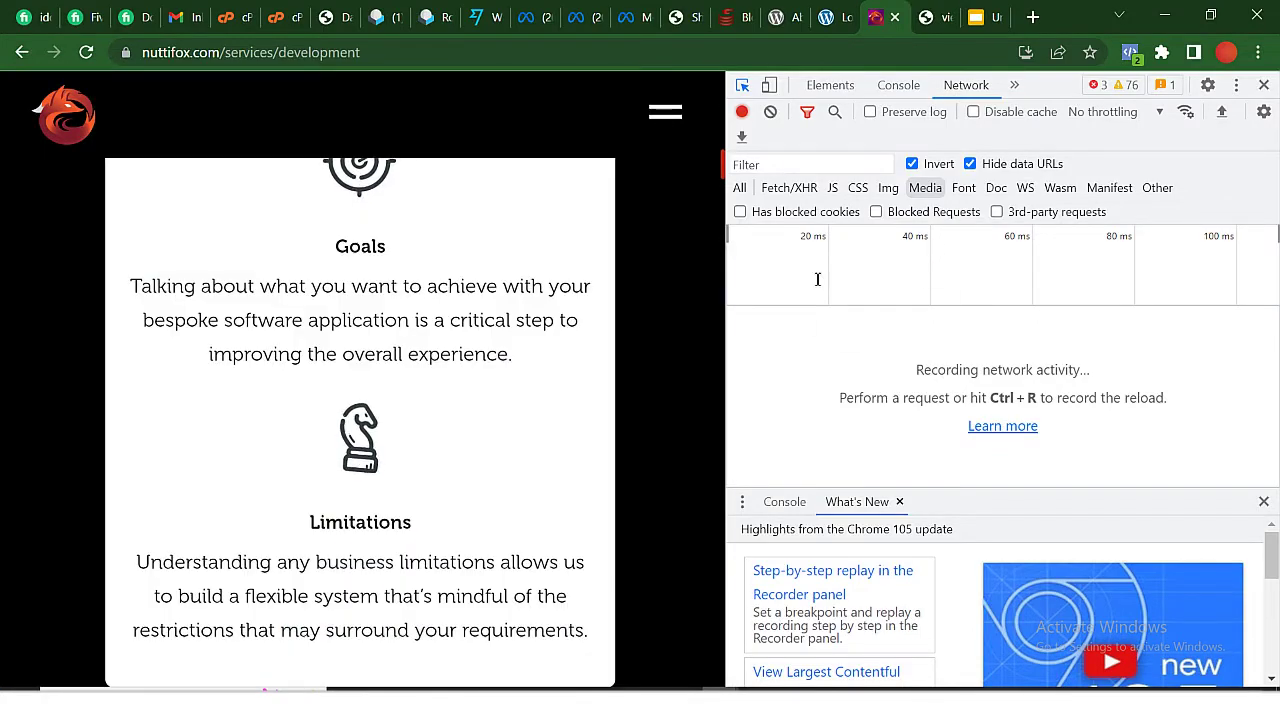
pyautogui.scroll(10, 375, 343)
pyautogui.scroll(3, 378, 341)
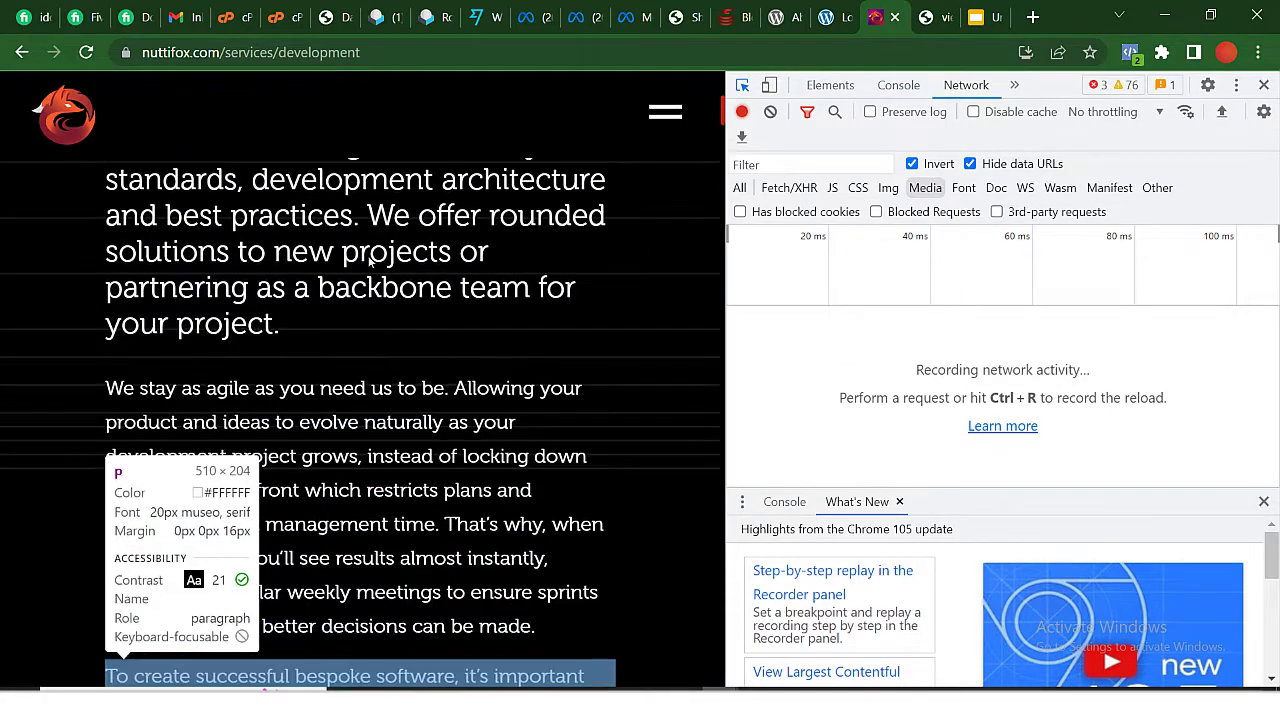
pyautogui.scroll(2, 372, 348)
pyautogui.click(370, 348)
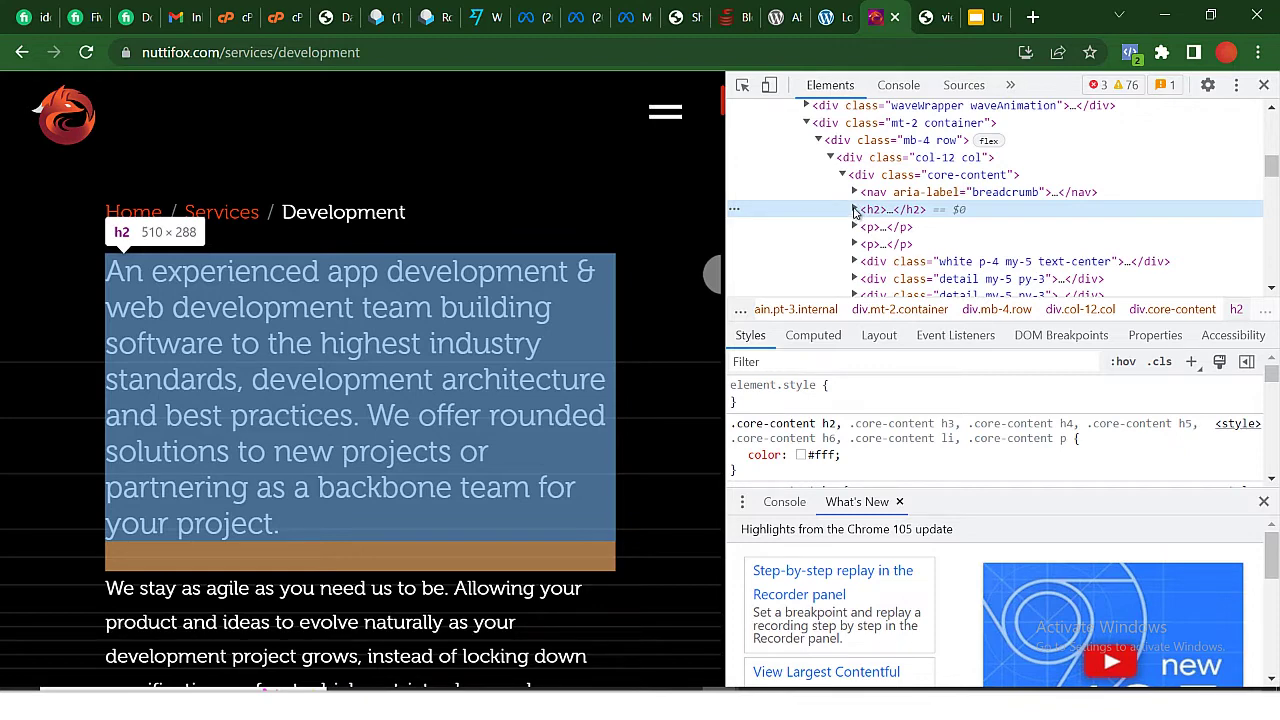
# Expand the headline's h2 node and copy its text node with Copy element
pyautogui.click(855, 210)
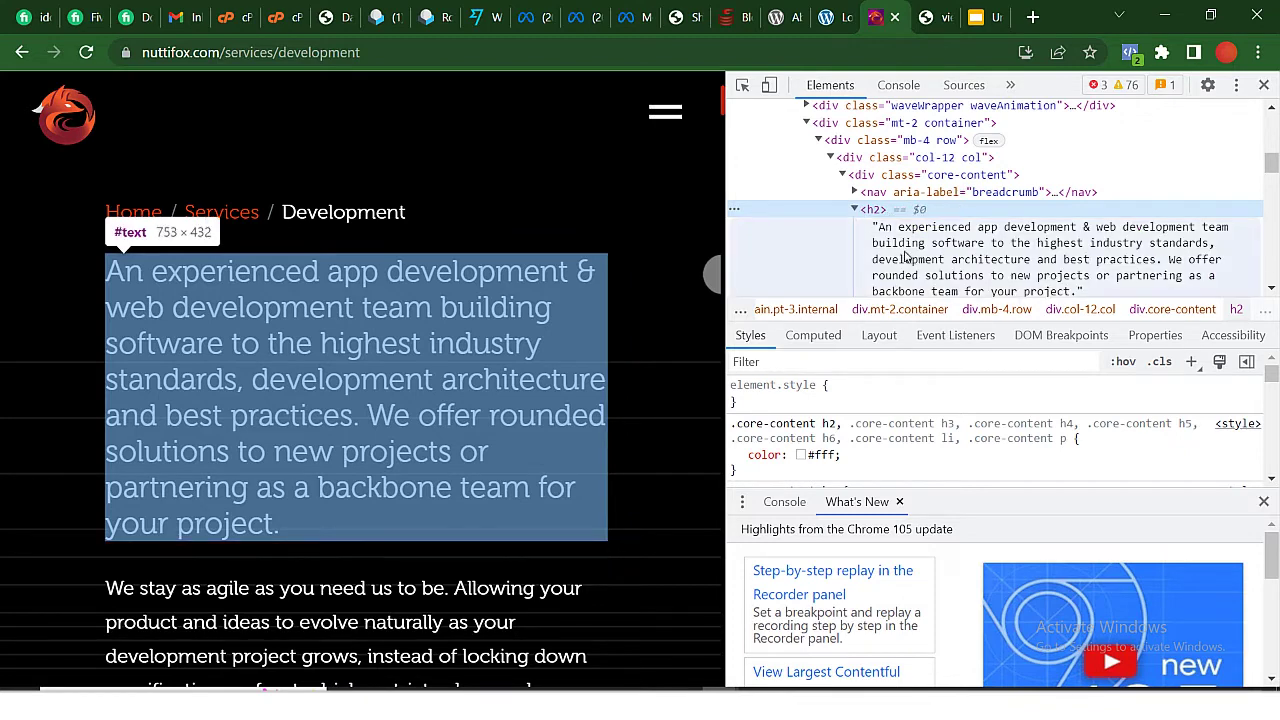
pyautogui.scroll(-1, 905, 258)
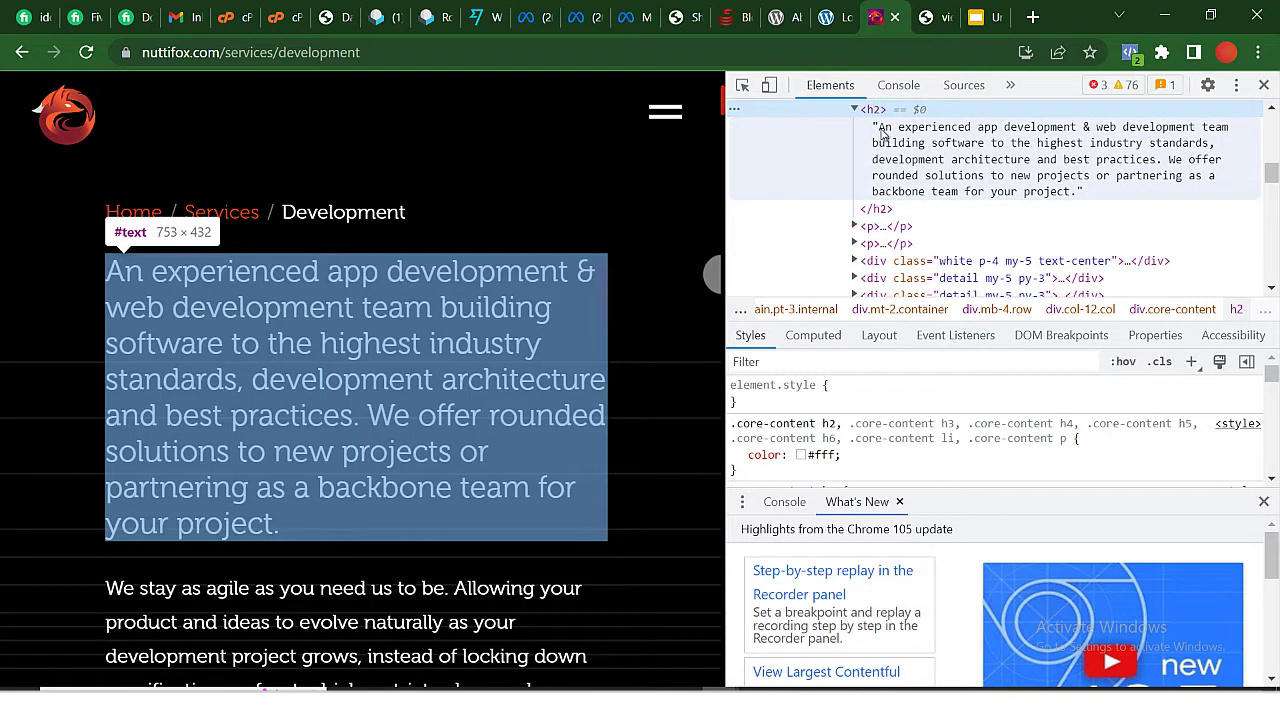
pyautogui.click(897, 149)
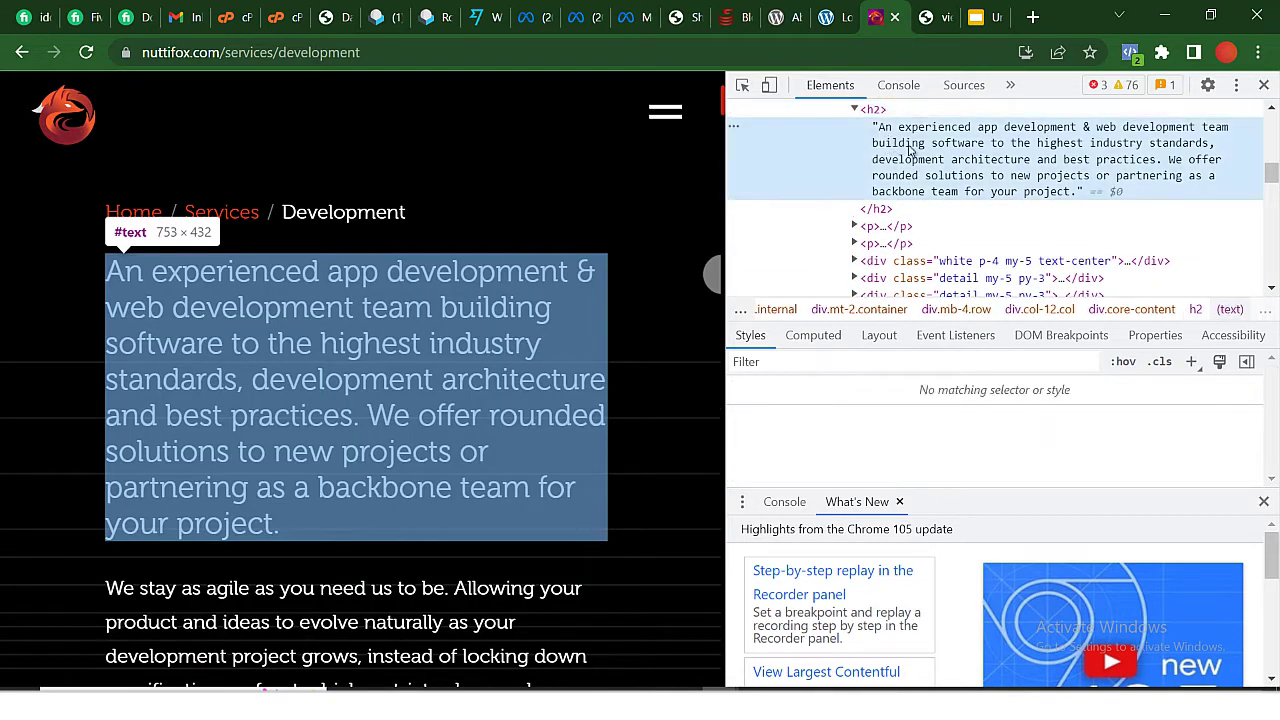
pyautogui.rightClick(911, 149)
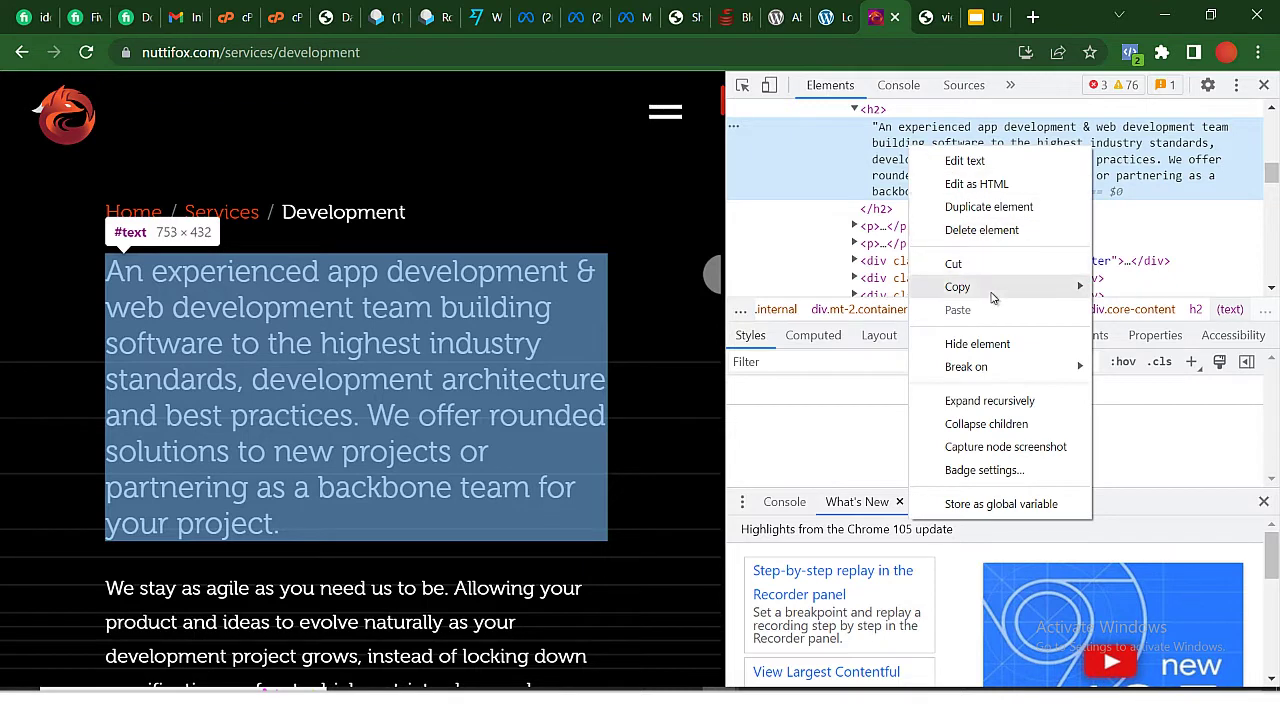
pyautogui.moveTo(958, 287)
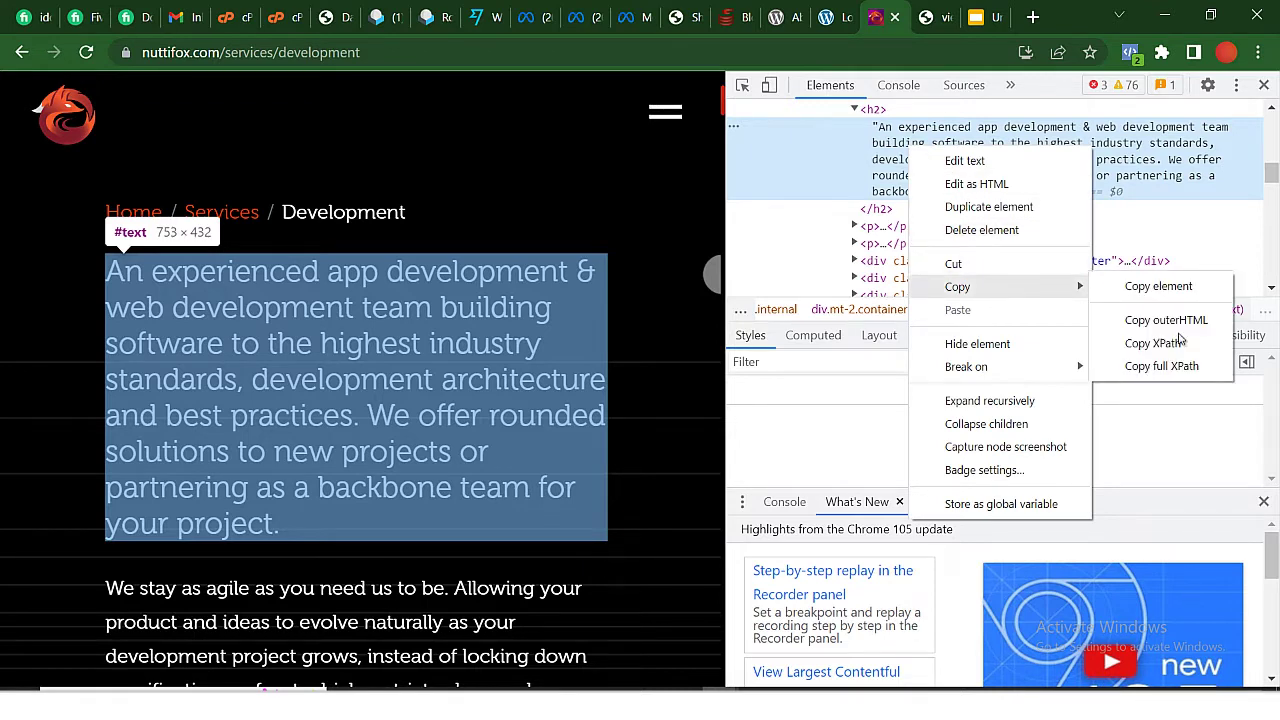
pyautogui.click(1158, 287)
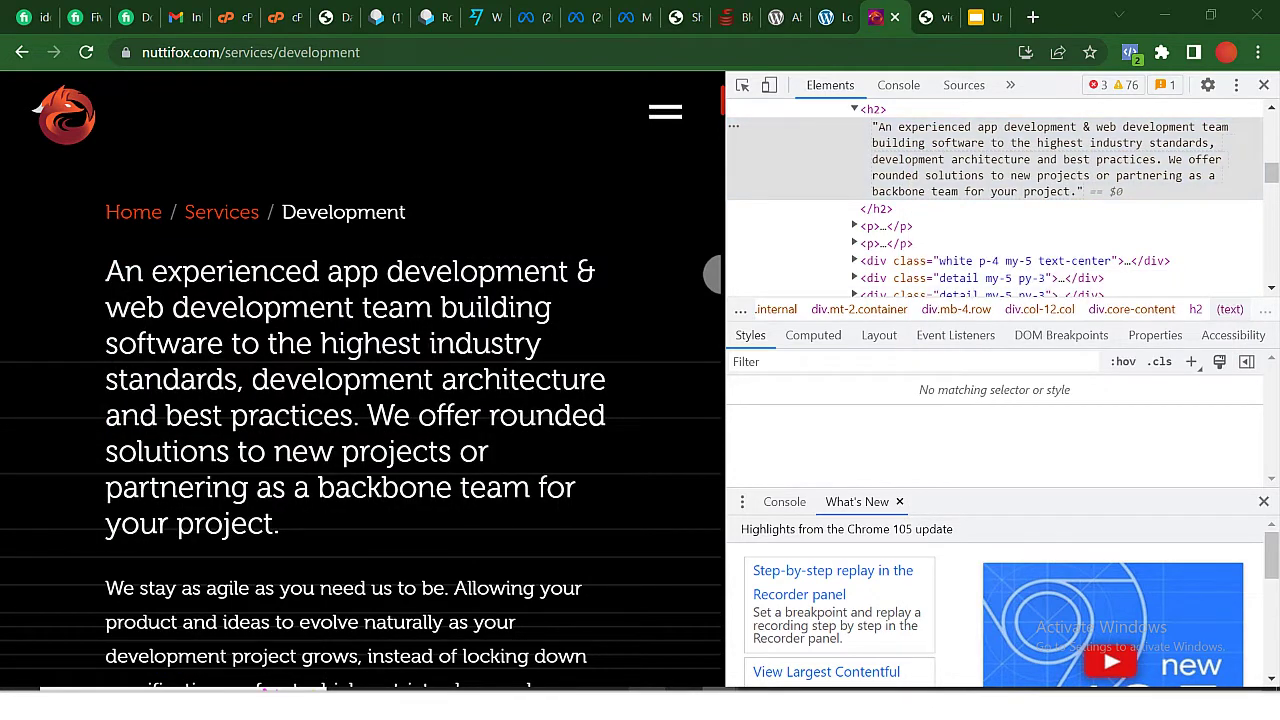
# Paste the copied headline into Notepad, then close it with Don't Save
pyautogui.rightClick(797, 411)
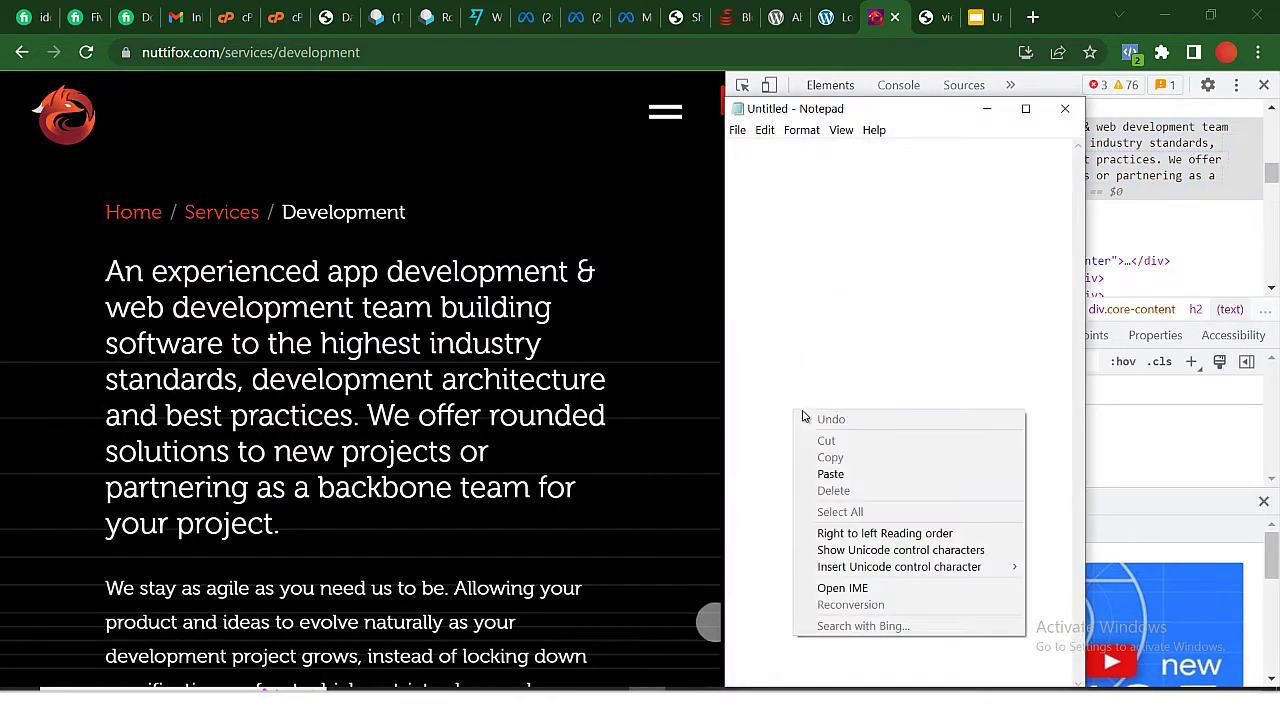
pyautogui.click(868, 476)
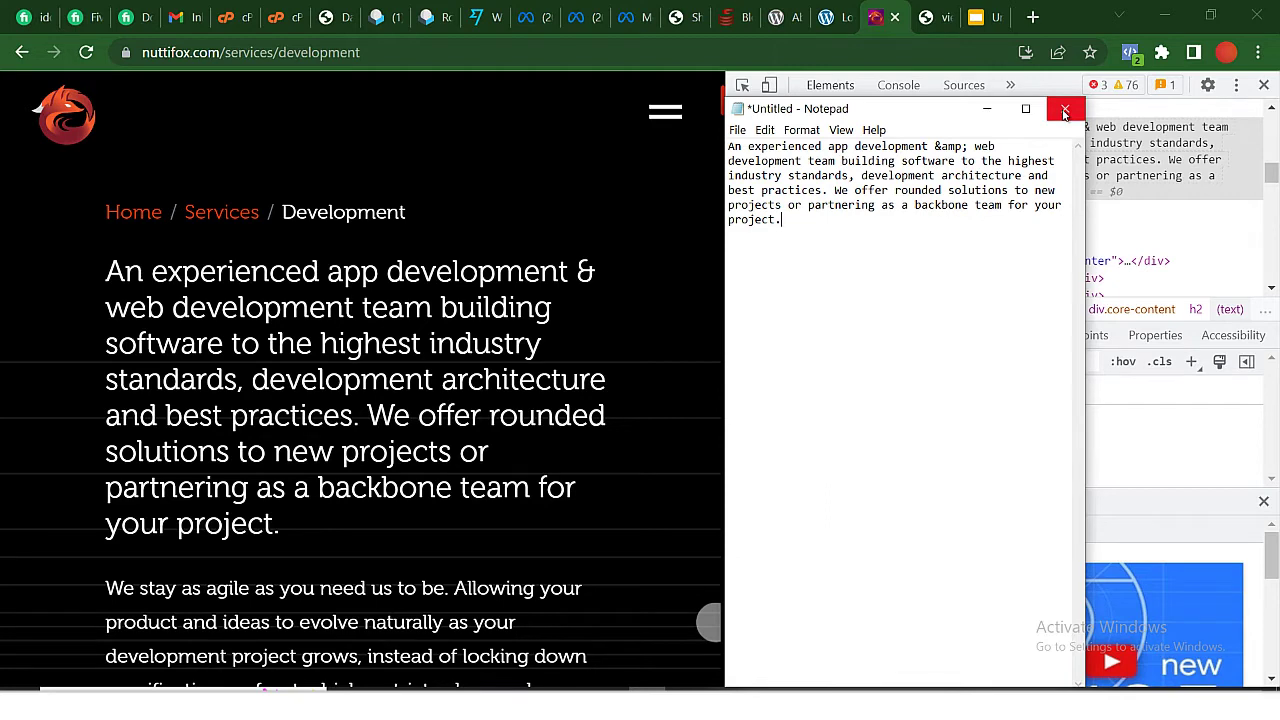
pyautogui.click(1065, 110)
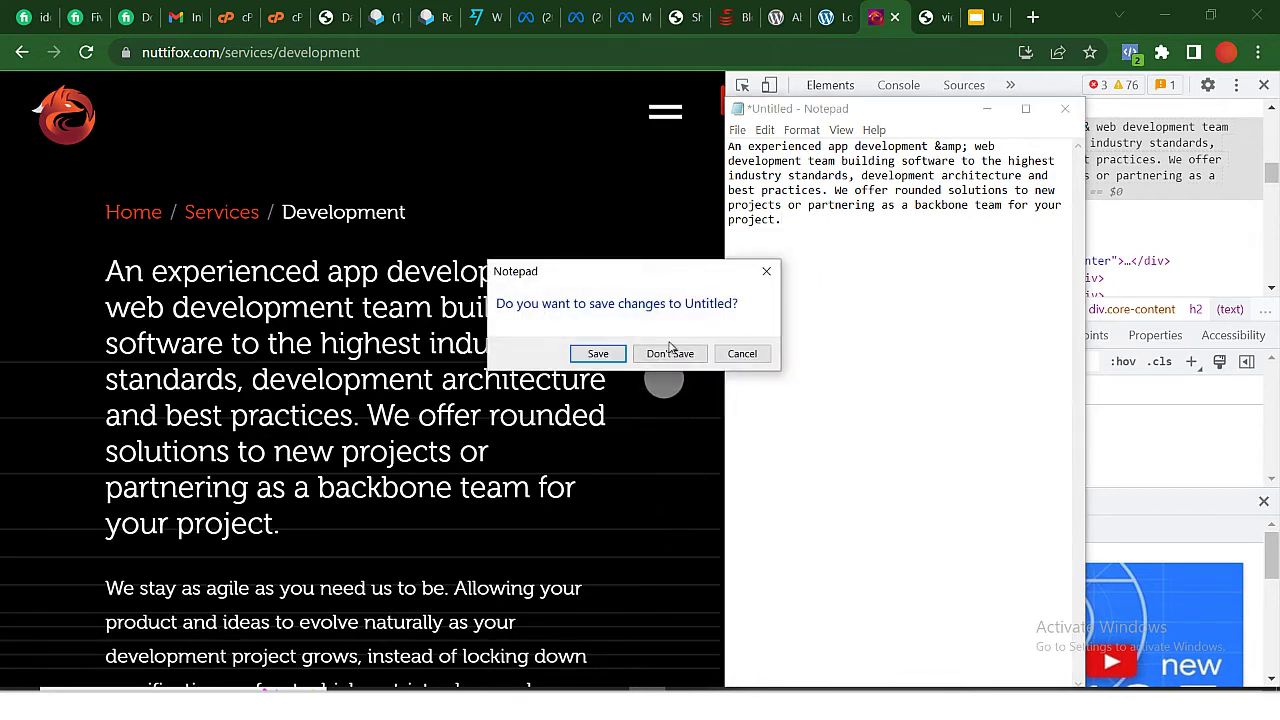
pyautogui.click(669, 353)
# Inspect the phone mockup image and open its webapps.png source in a new tab
pyautogui.scroll(-2, 918, 234)
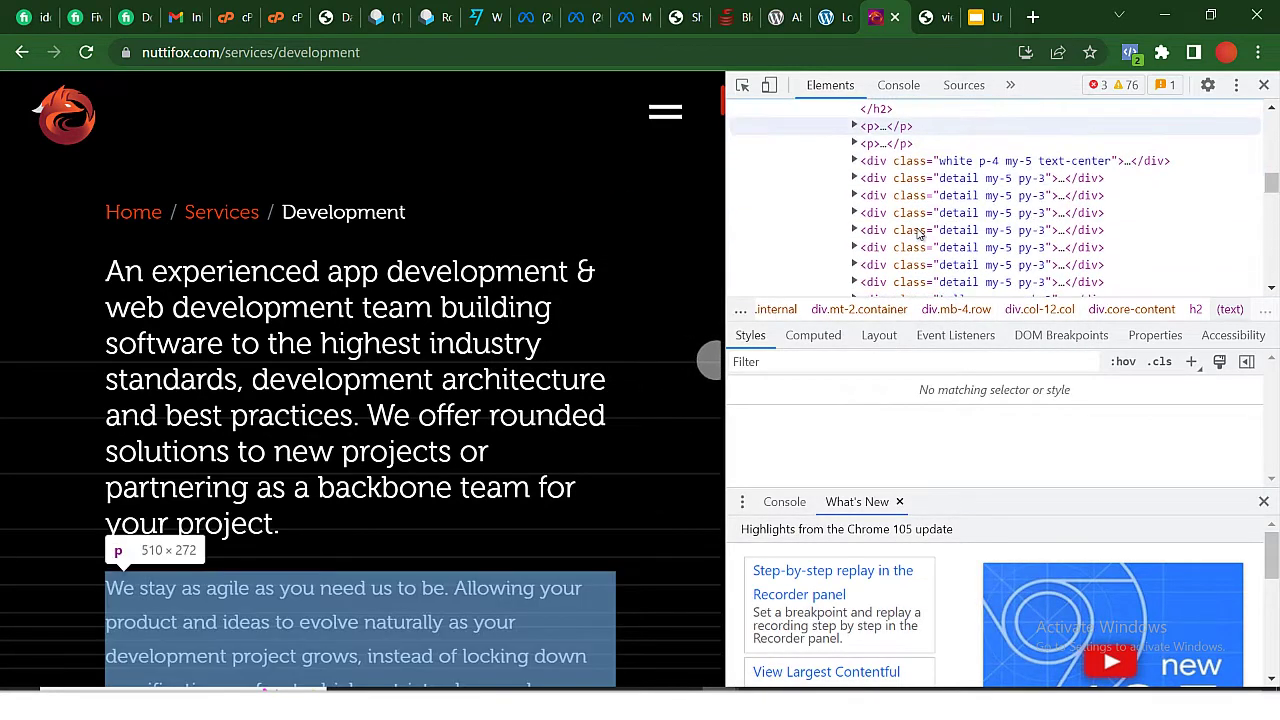
pyautogui.scroll(-5, 918, 234)
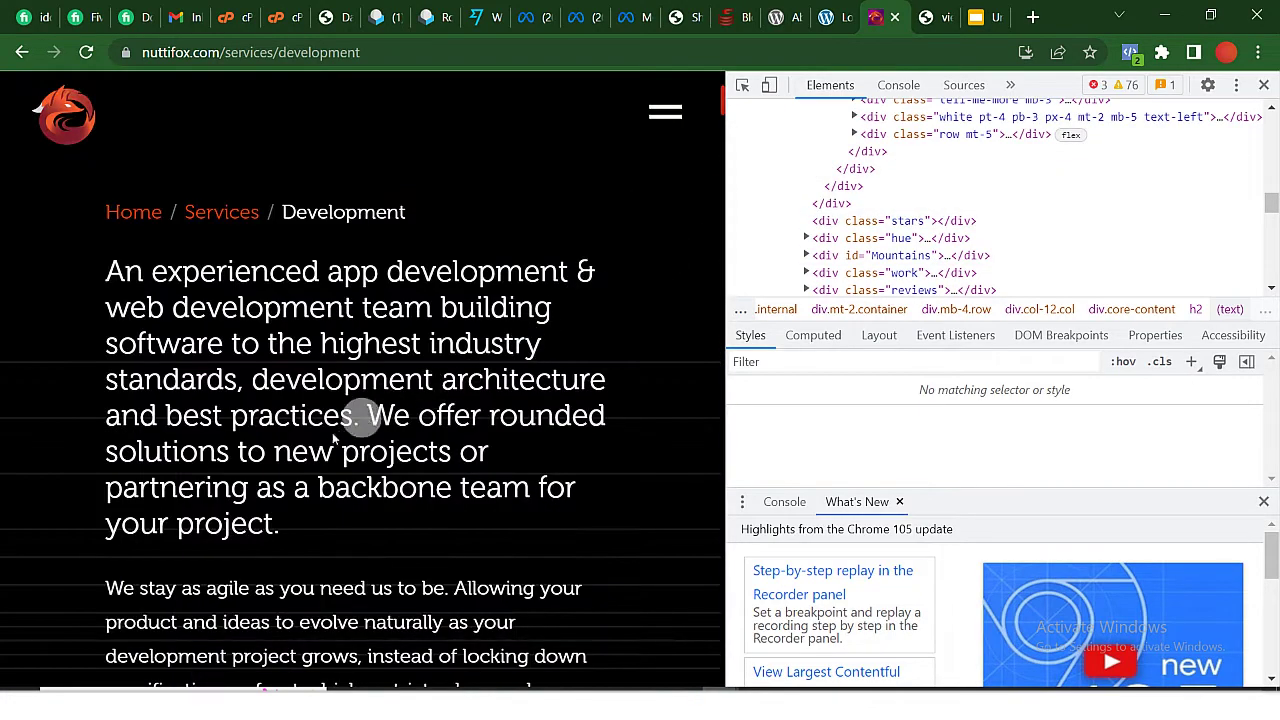
pyautogui.scroll(-4, 310, 445)
pyautogui.scroll(-1, 306, 443)
pyautogui.scroll(-5, 317, 436)
pyautogui.scroll(-5, 315, 441)
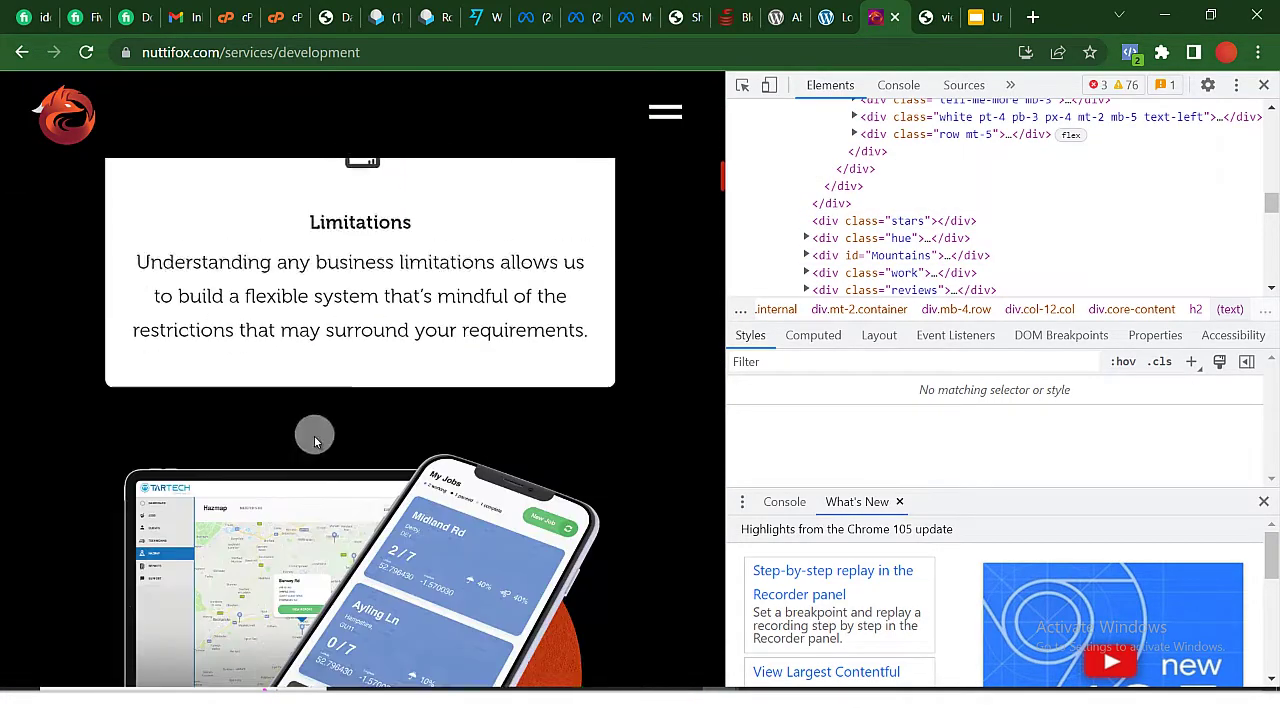
pyautogui.scroll(-5, 314, 438)
pyautogui.scroll(3, 314, 435)
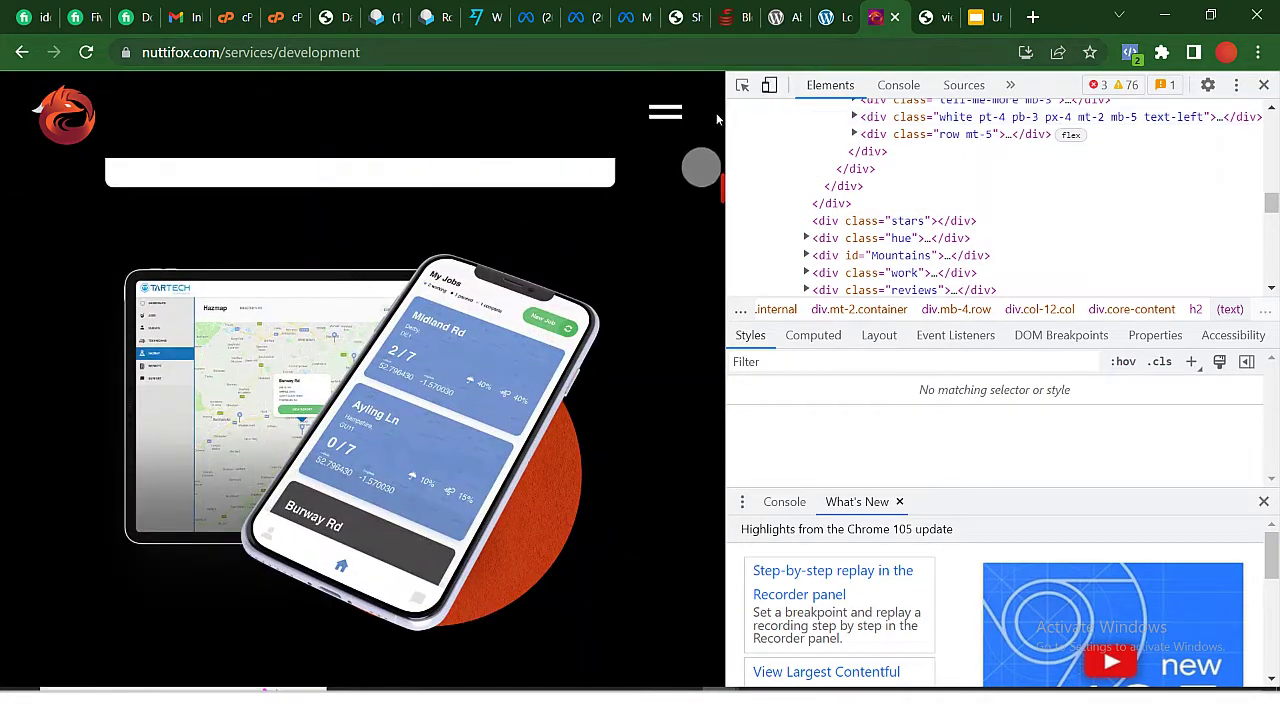
pyautogui.click(376, 375)
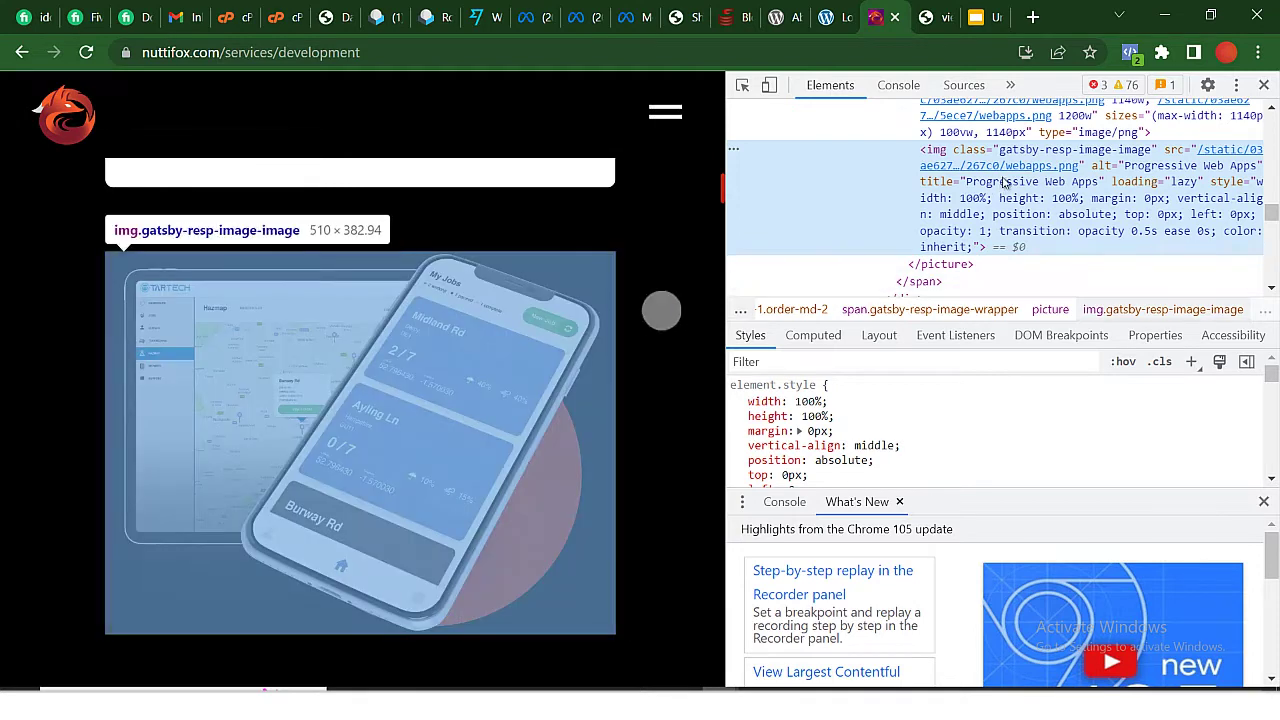
pyautogui.moveTo(1012, 166)
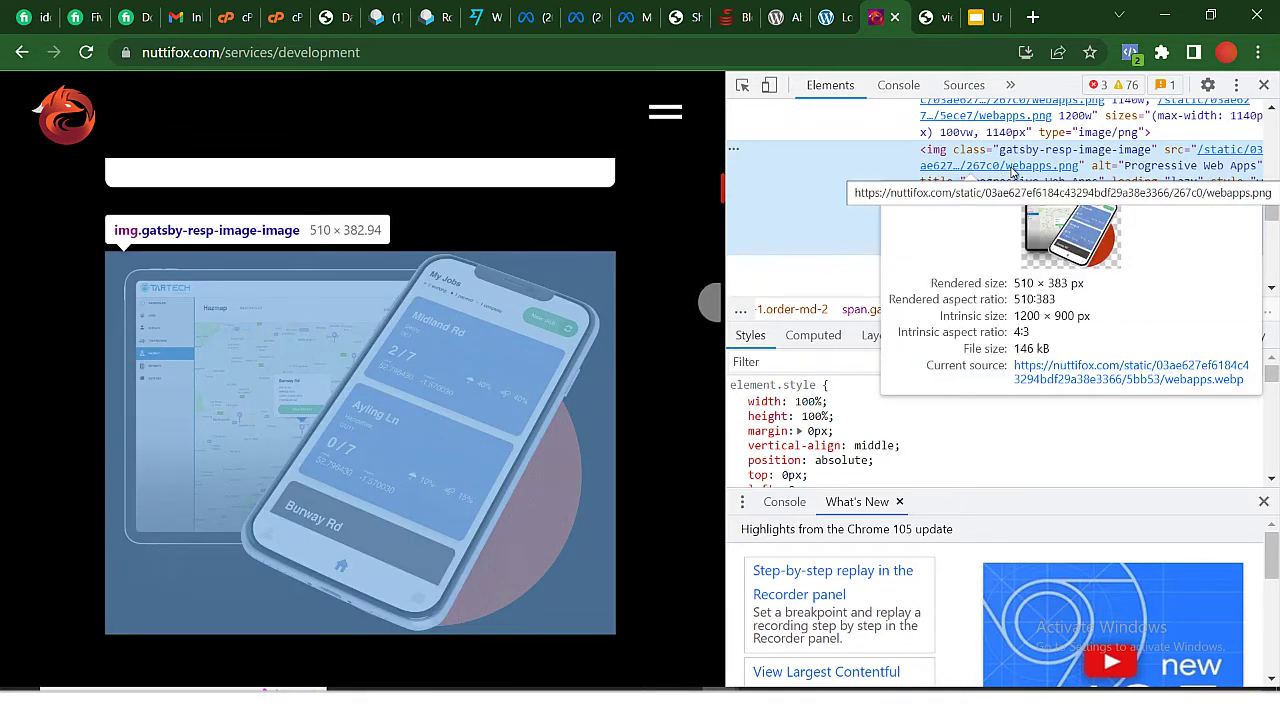
pyautogui.rightClick(1012, 173)
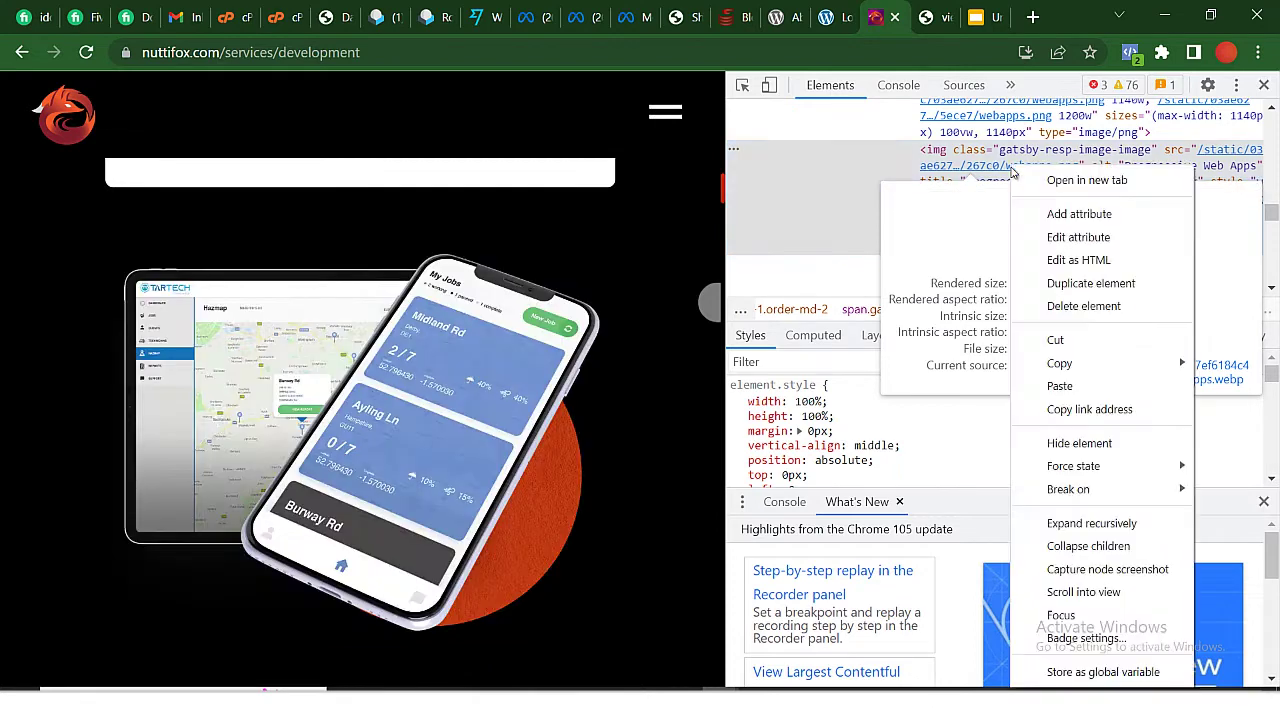
pyautogui.click(1075, 186)
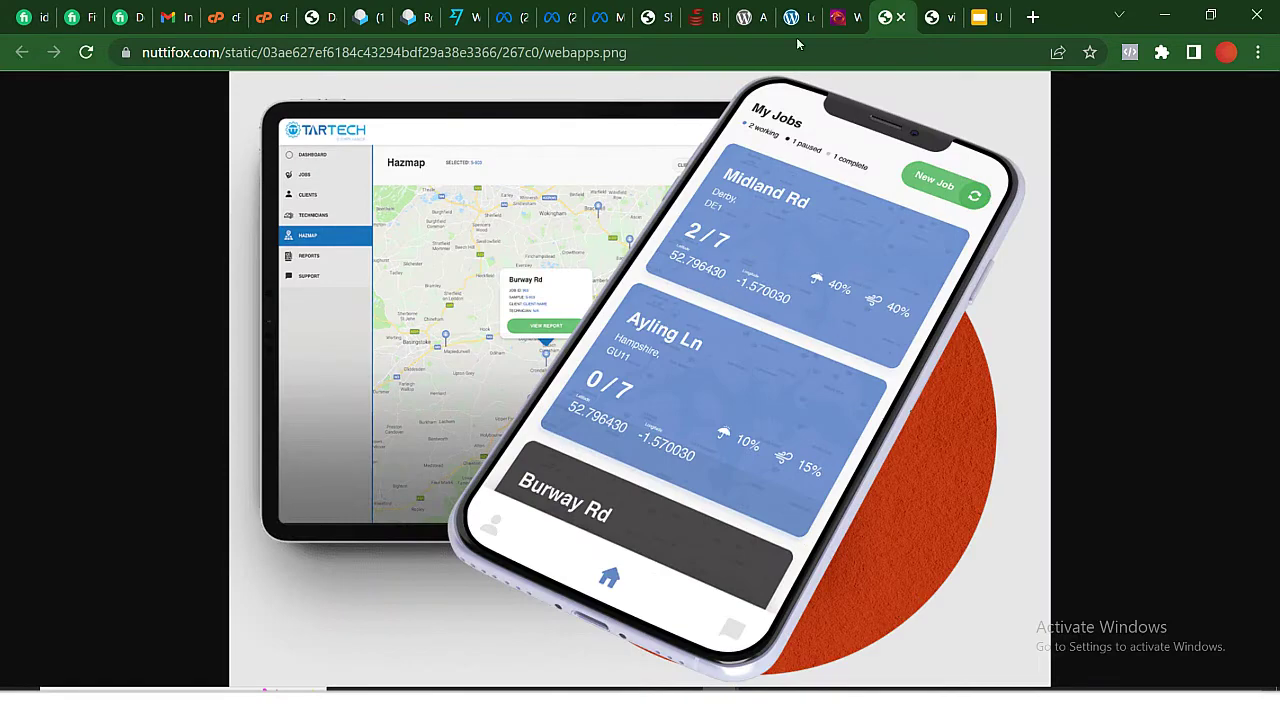
pyautogui.click(852, 22)
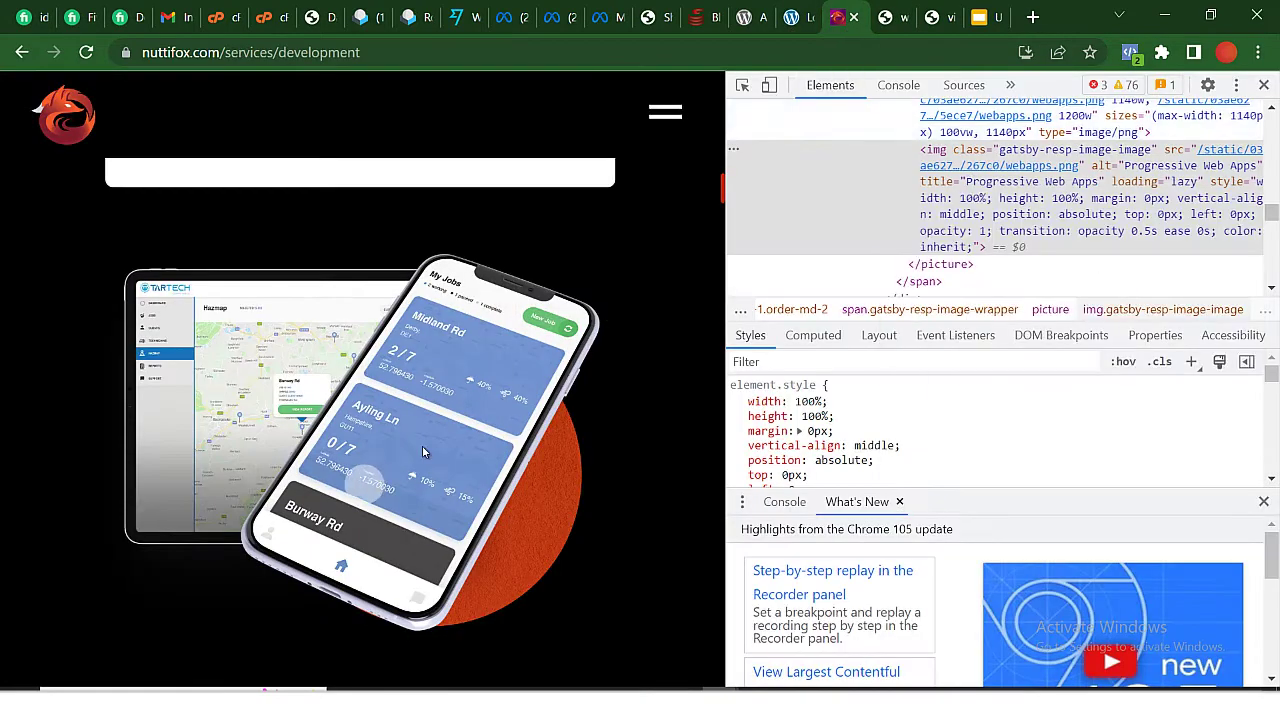
pyautogui.click(890, 17)
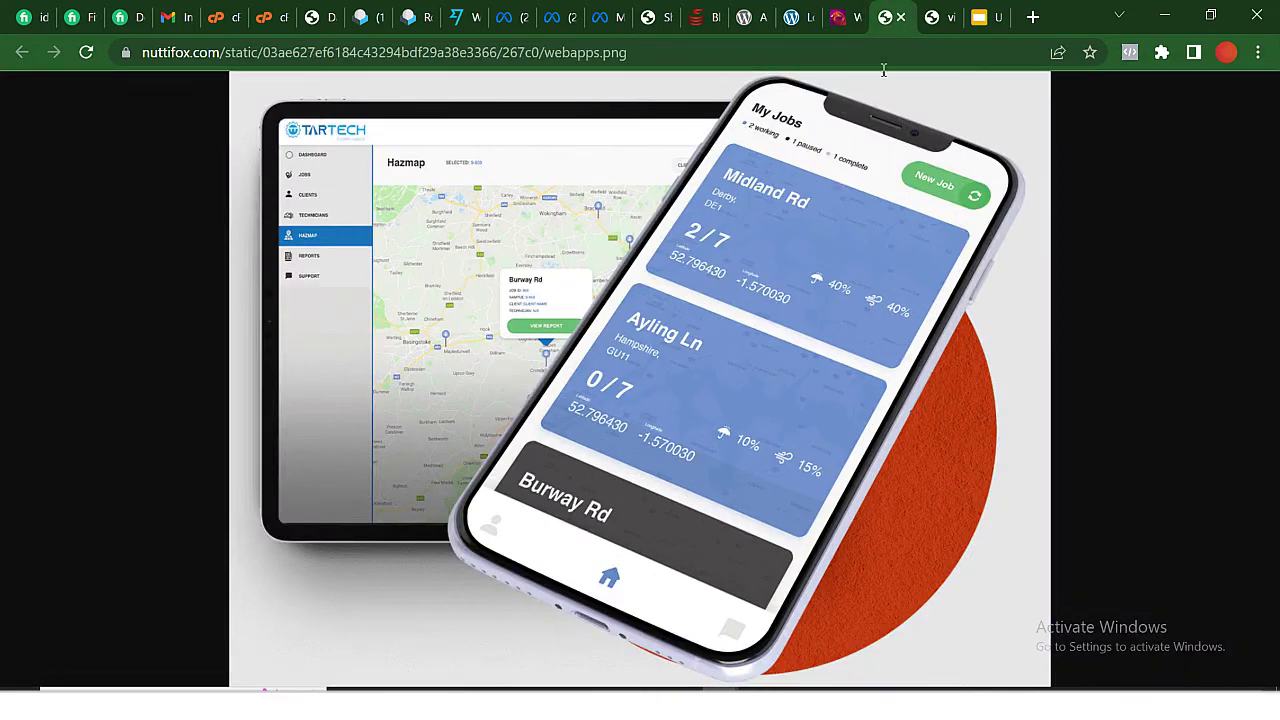
# Save the image to the Desktop as webapps, then close the photo preview
pyautogui.rightClick(503, 281)
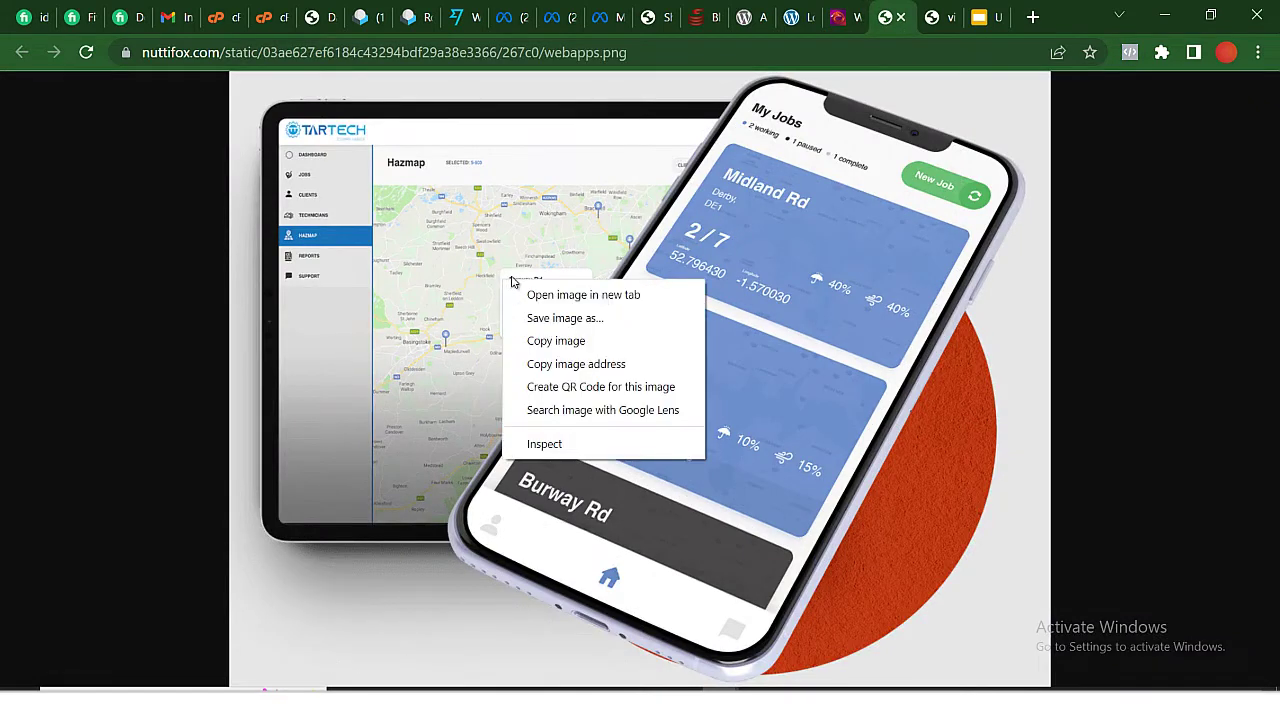
pyautogui.click(603, 320)
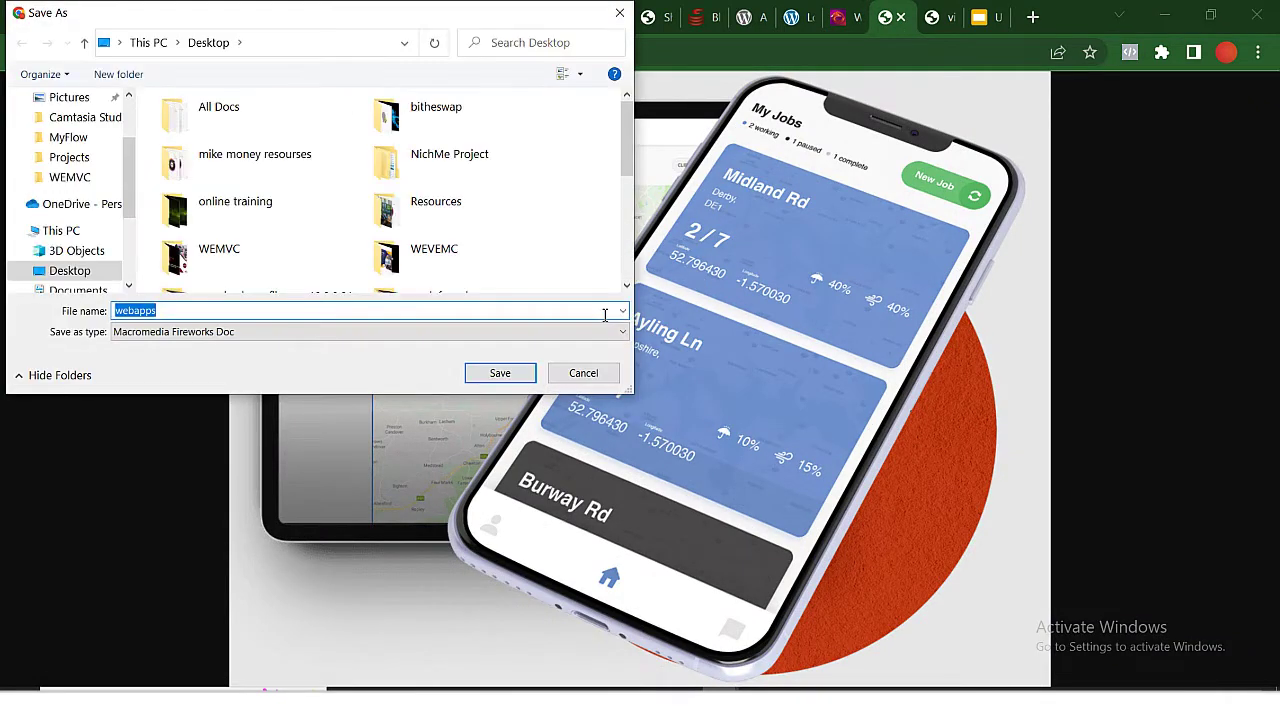
pyautogui.click(511, 374)
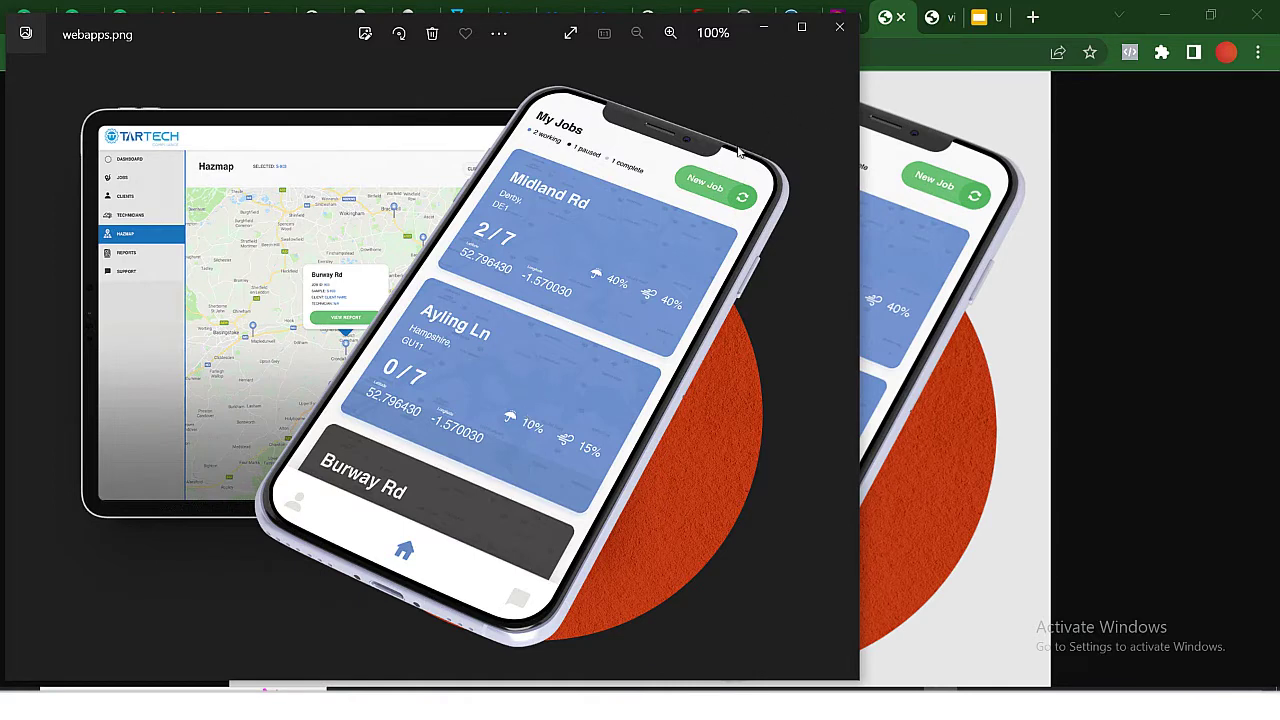
pyautogui.click(840, 30)
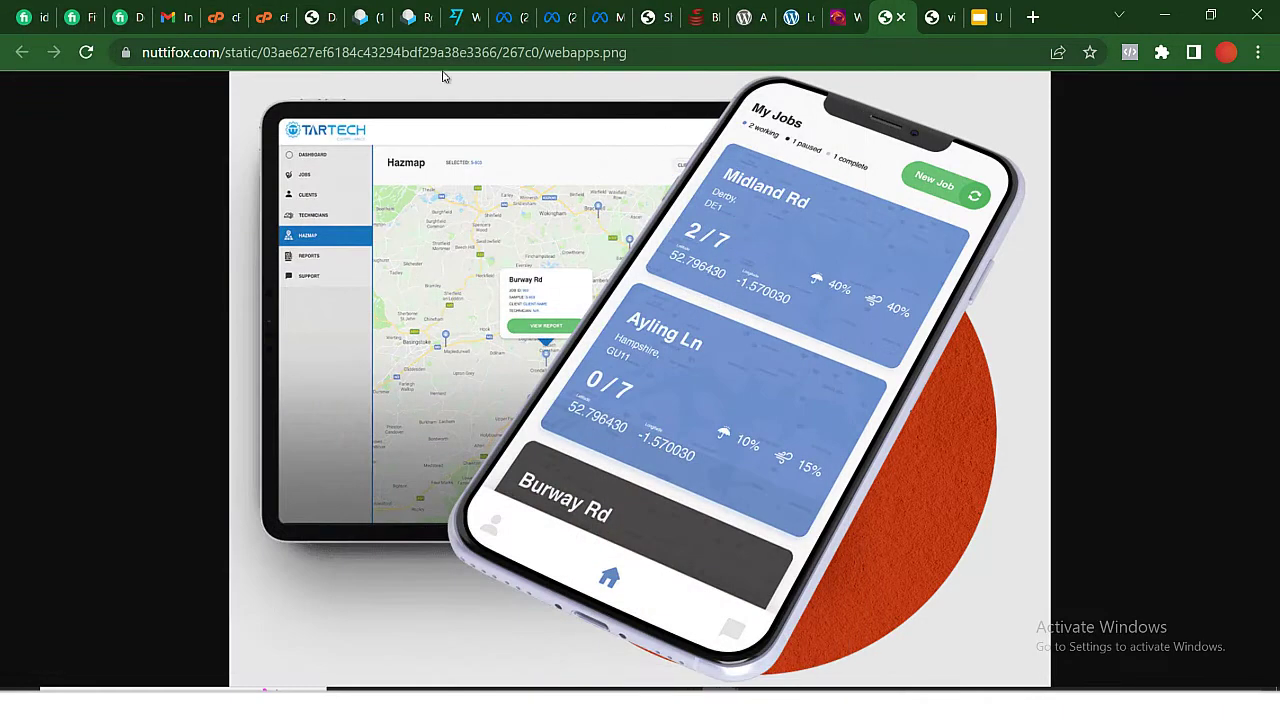
# Return to the Nuttifox development page and find the 'We stay as agile' paragraph
pyautogui.click(845, 18)
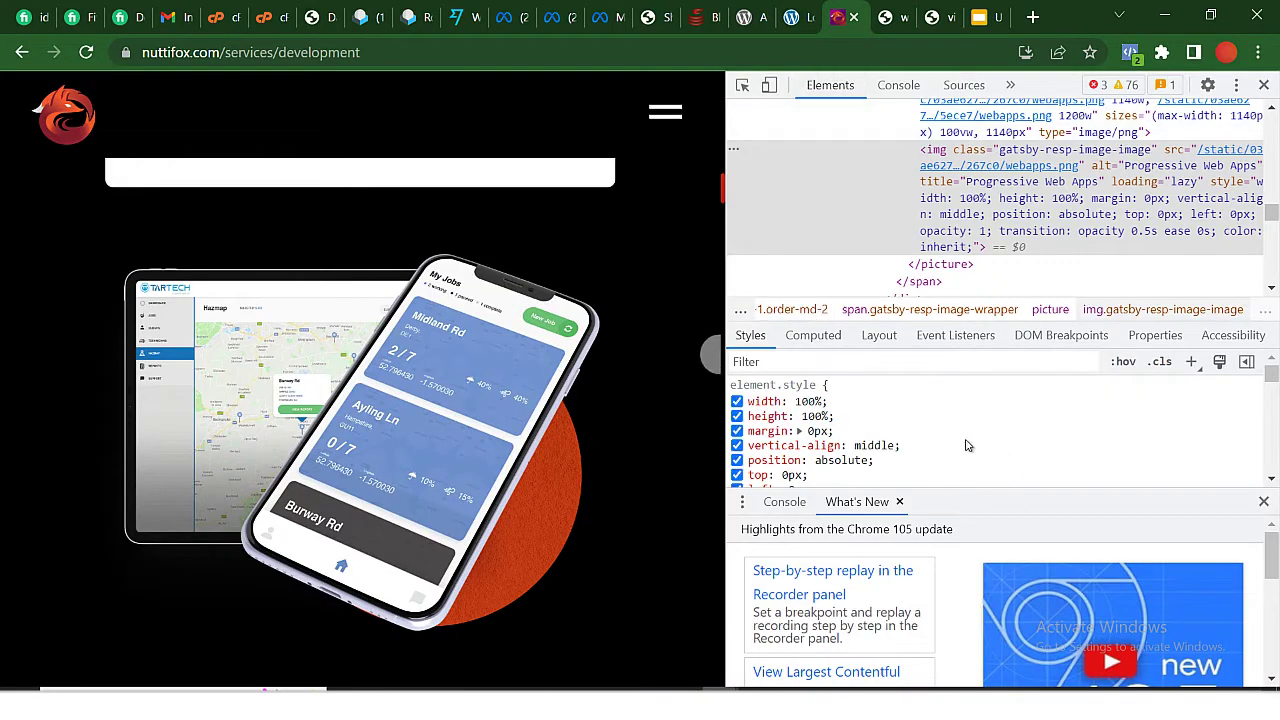
pyautogui.scroll(-1, 470, 460)
pyautogui.scroll(-5, 466, 471)
pyautogui.scroll(1, 463, 457)
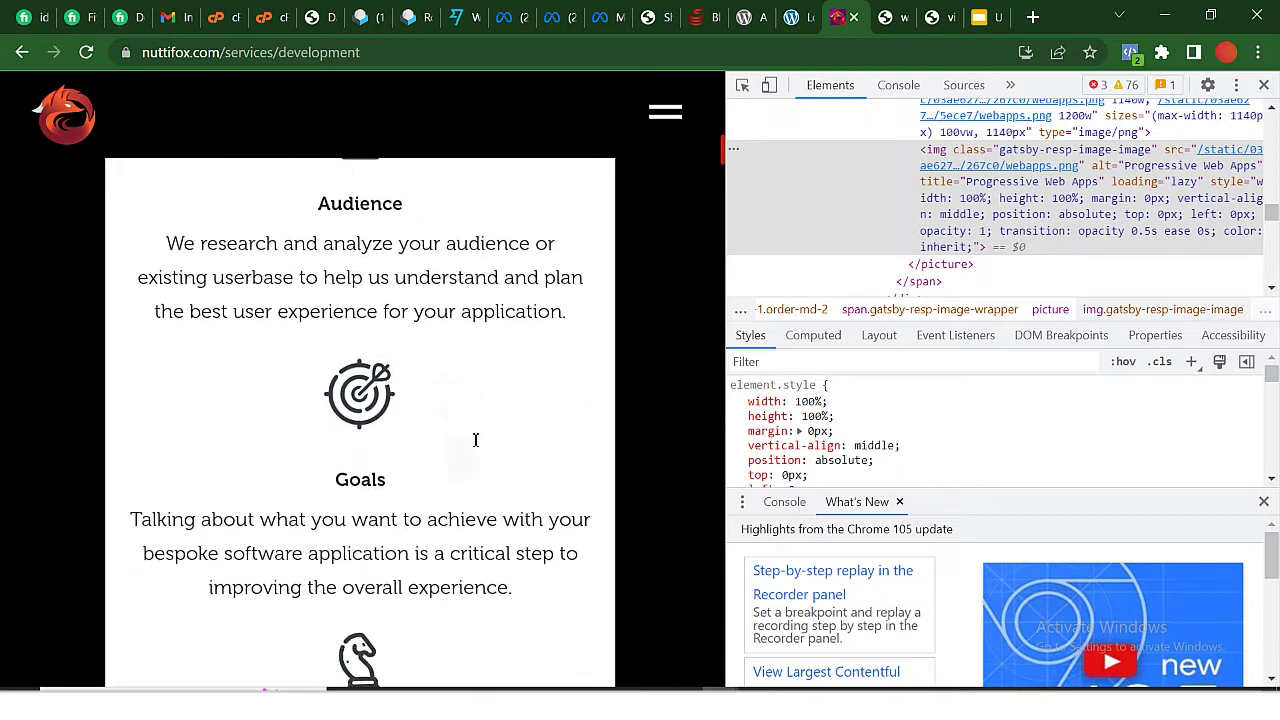
pyautogui.scroll(3, 481, 431)
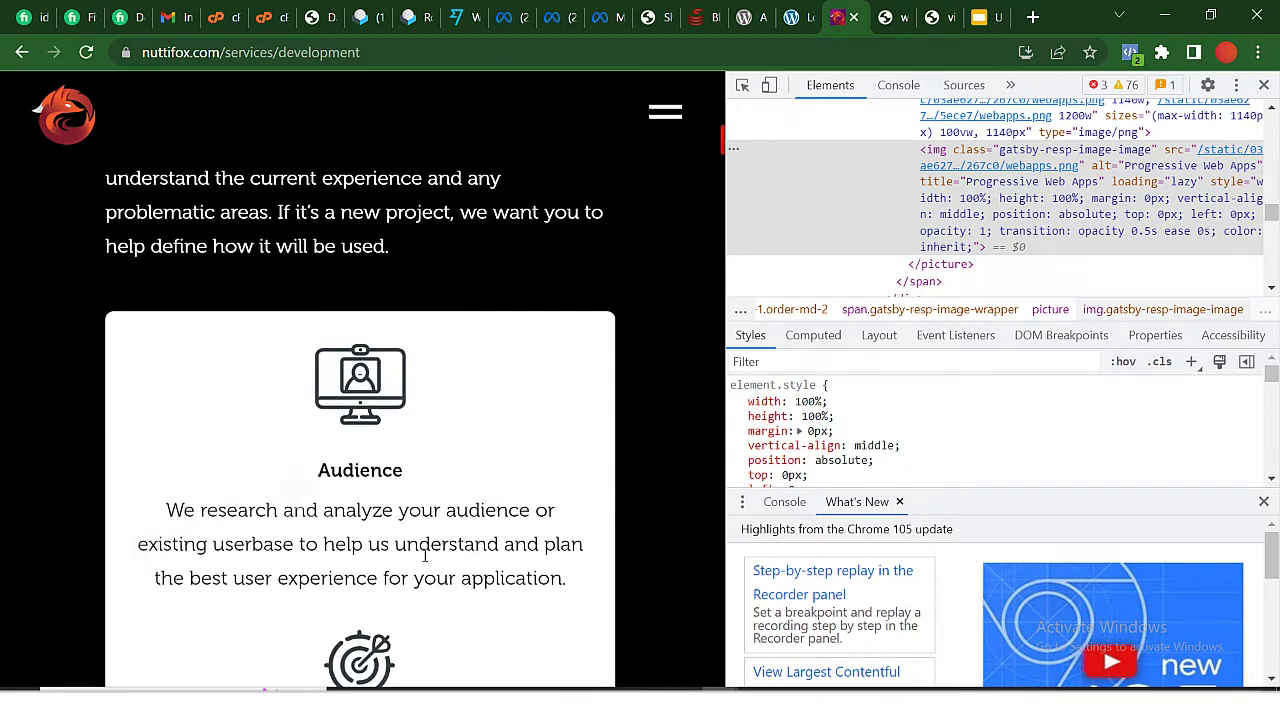
# Inspect the 'We stay as agile' paragraph and copy its text node with Copy element
pyautogui.hotkey('ctrl', 'shift', 'c')
pyautogui.scroll(5, 208, 455)
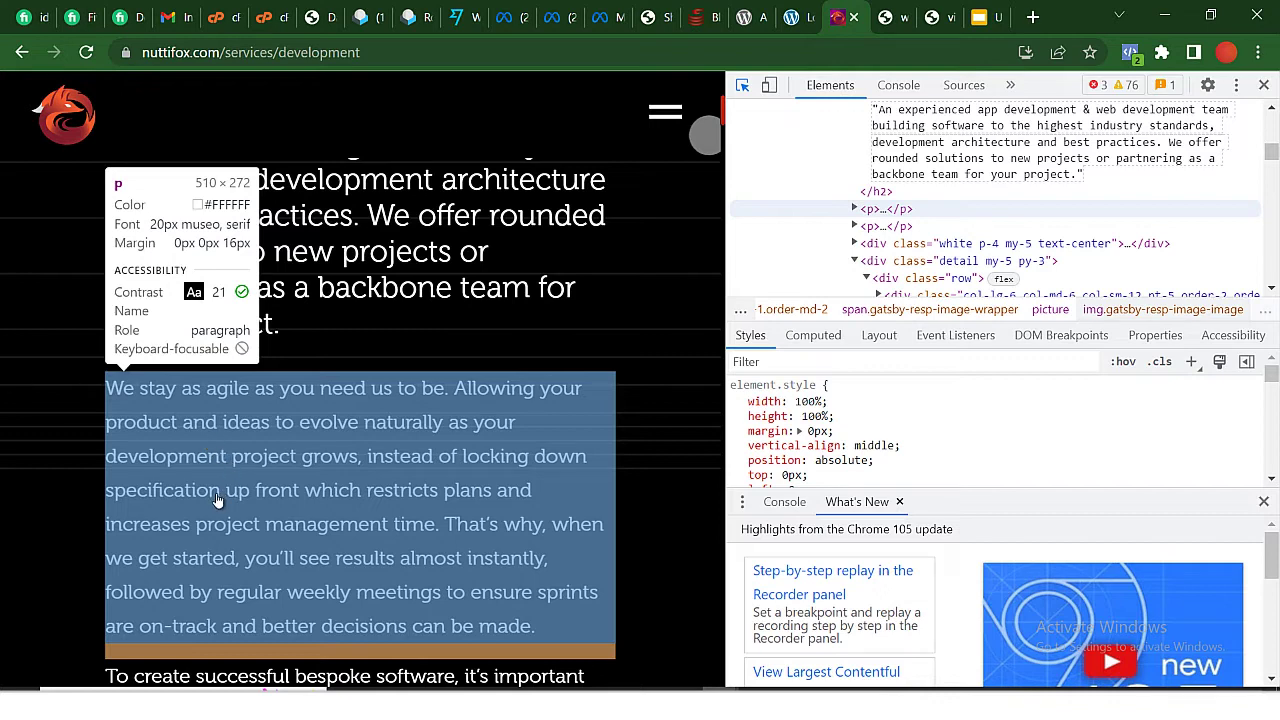
pyautogui.click(217, 500)
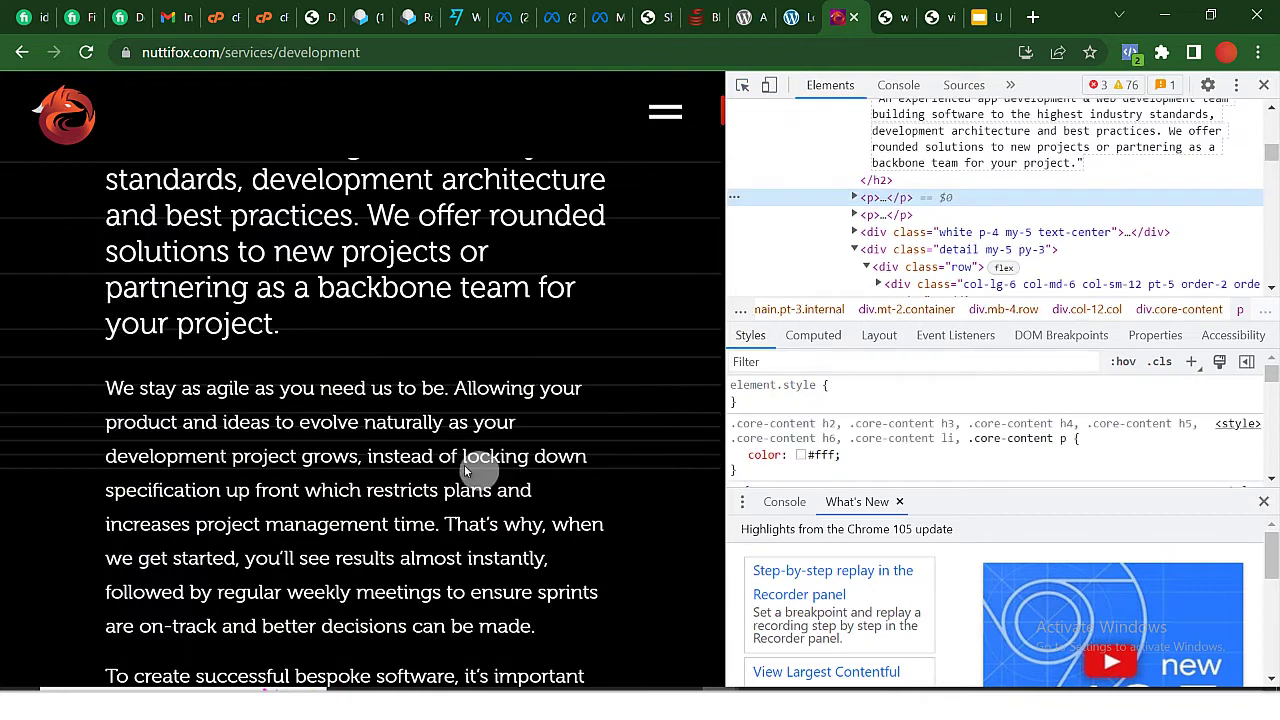
pyautogui.click(855, 198)
pyautogui.scroll(-2, 890, 150)
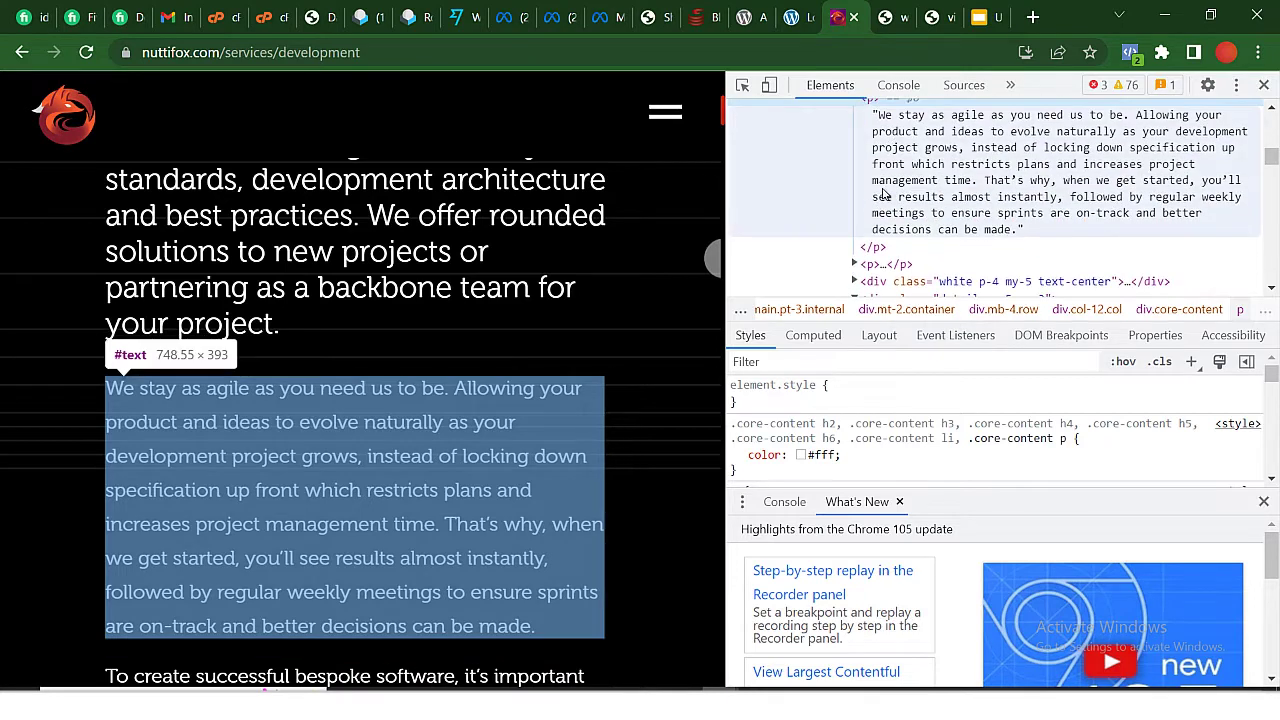
pyautogui.rightClick(897, 135)
pyautogui.moveTo(946, 271)
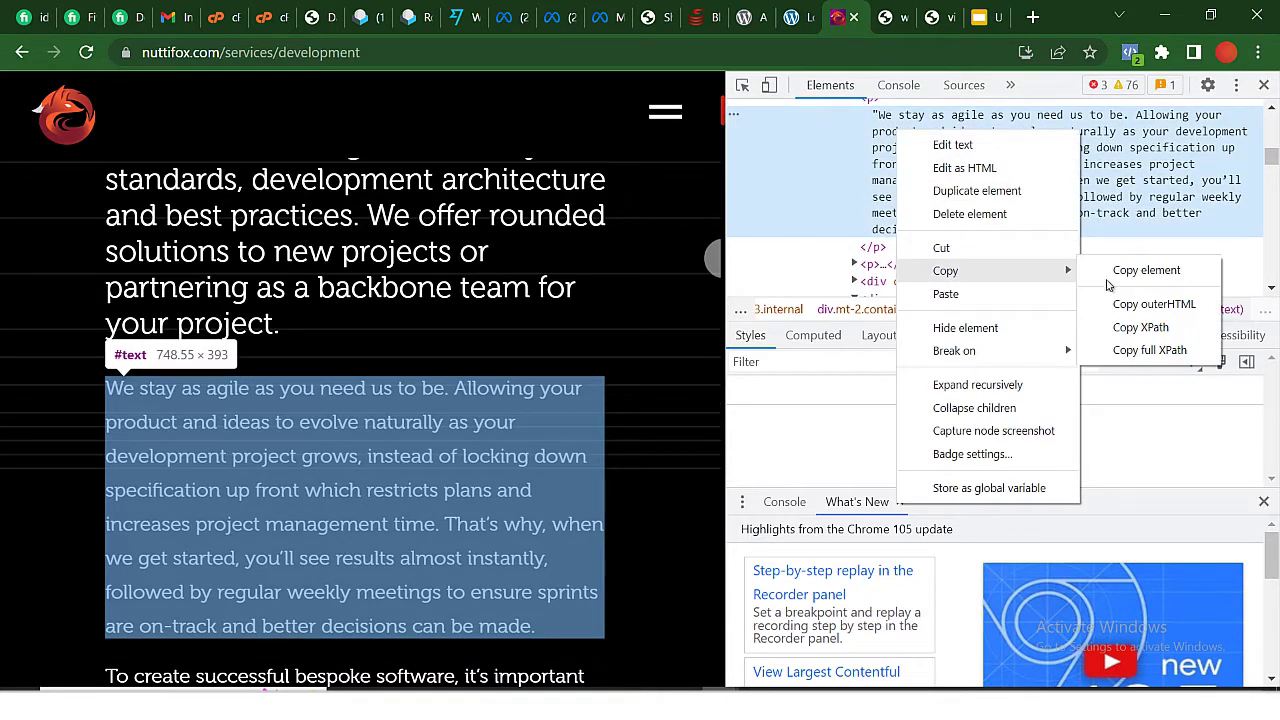
pyautogui.click(1141, 274)
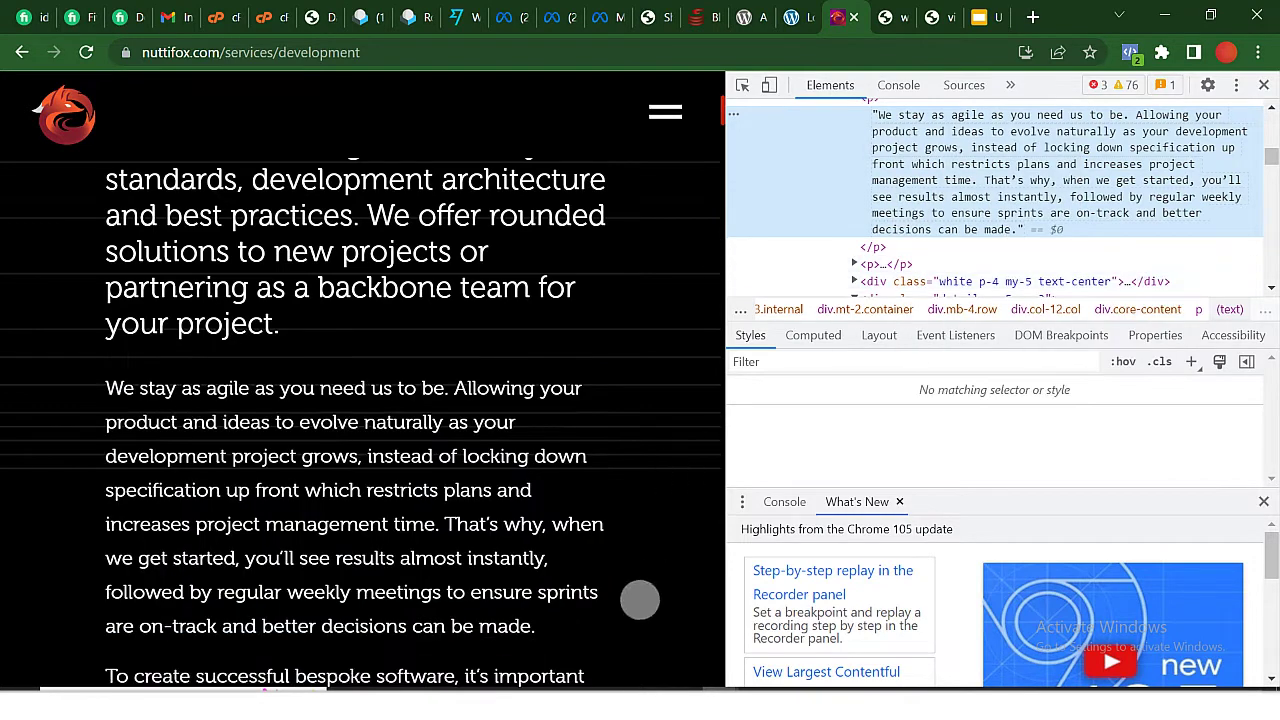
# Paste the 'We stay as agile as you need us to be' paragraph into a new Notepad note
pyautogui.click(670, 675)
pyautogui.hotkey('ctrl', 'v')
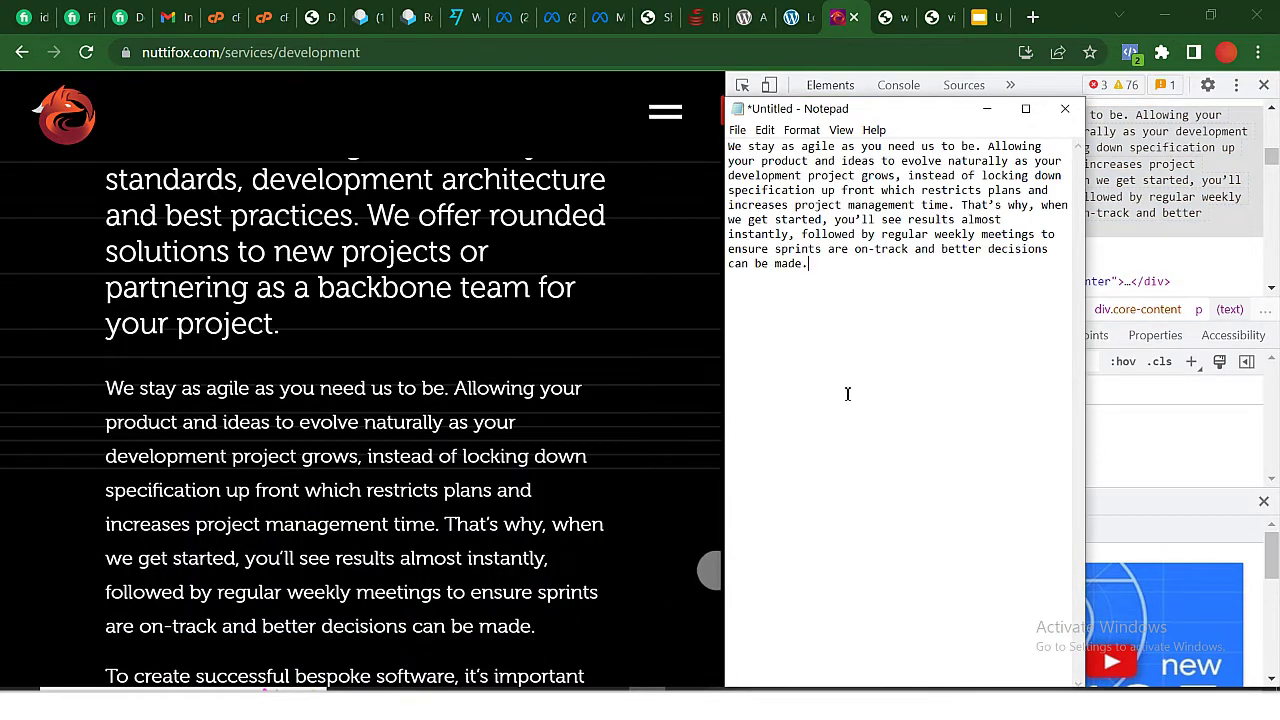